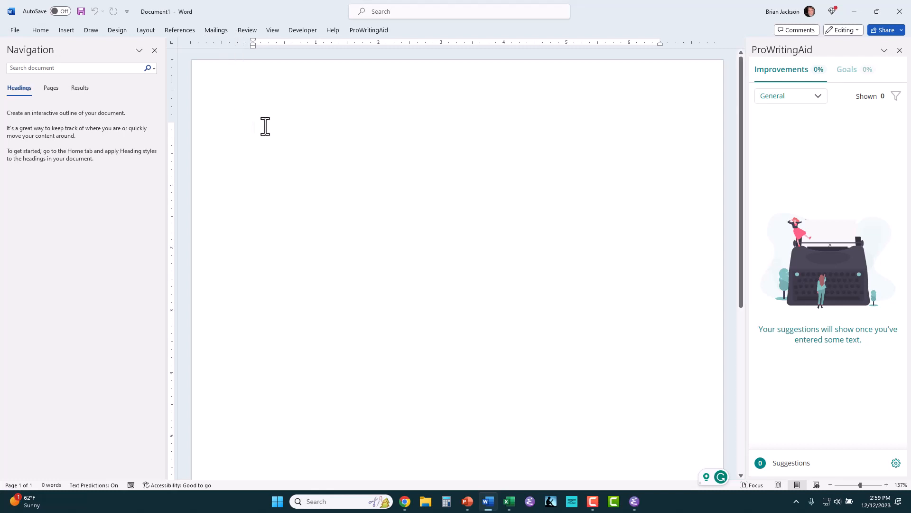
Step: Type the sentence 'This is the first paragraph that we are going to use as an...' and copy it
text(This is t)
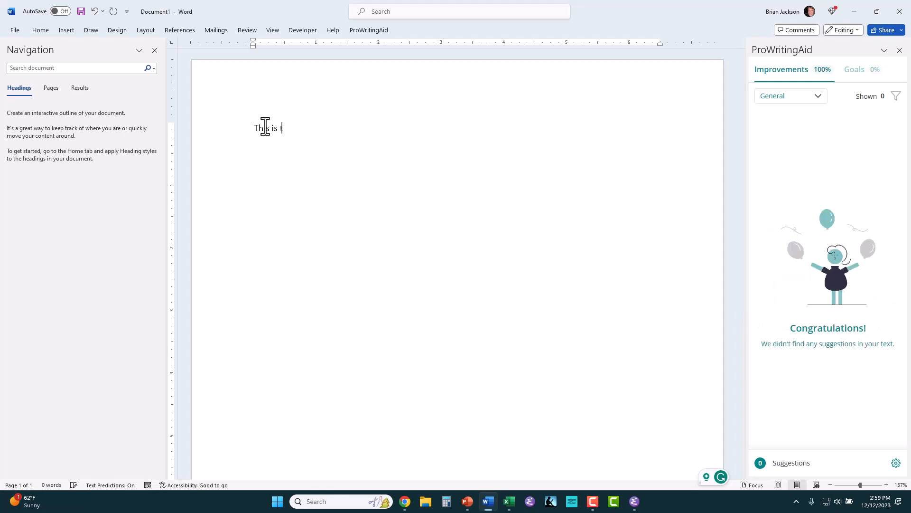
text(he first paragraph t)
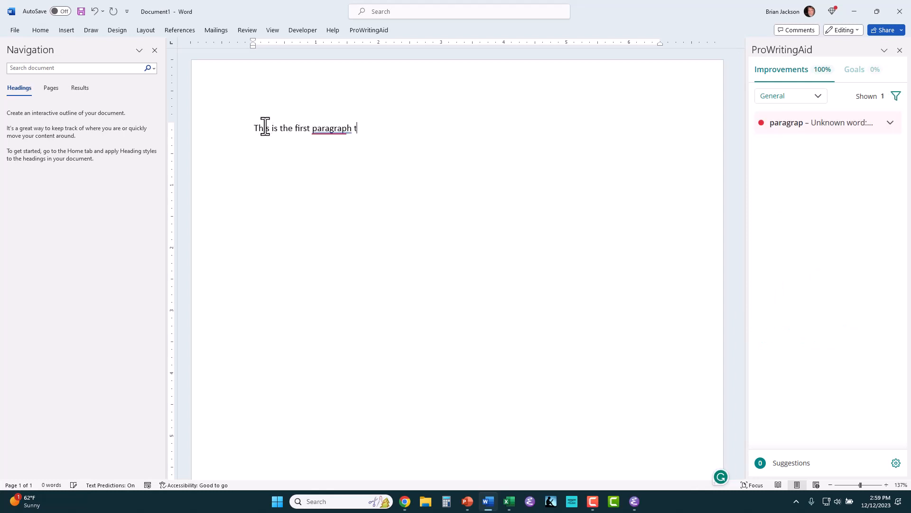
text(hat we)
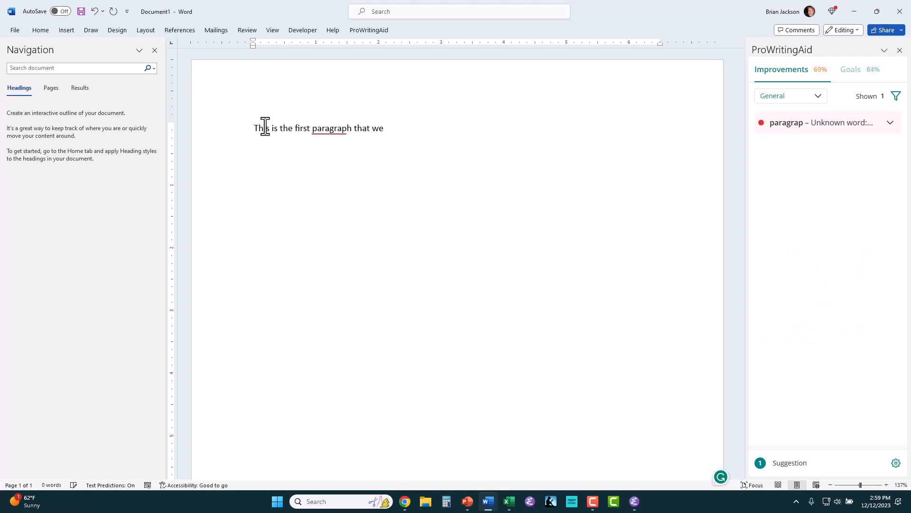
text( are going to)
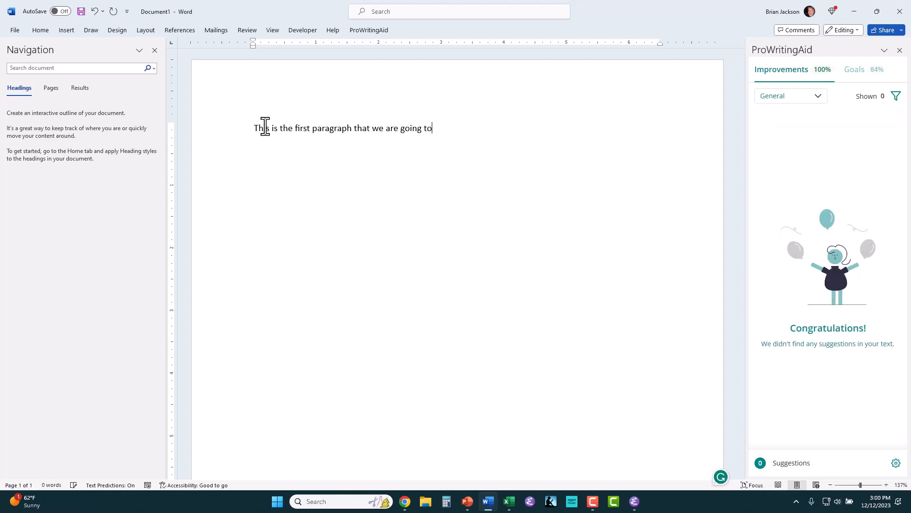
text( use as an example.)
click(253, 128)
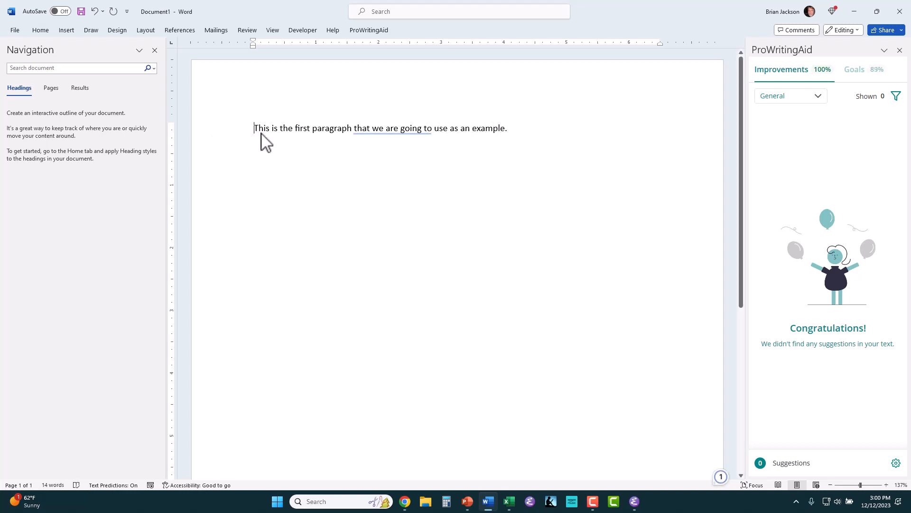
drag(262, 135, 508, 129)
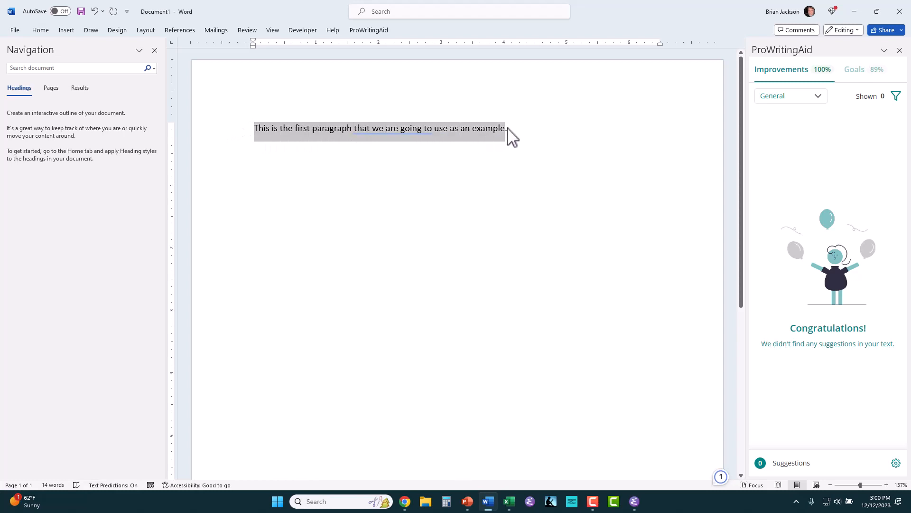
right_click(510, 137)
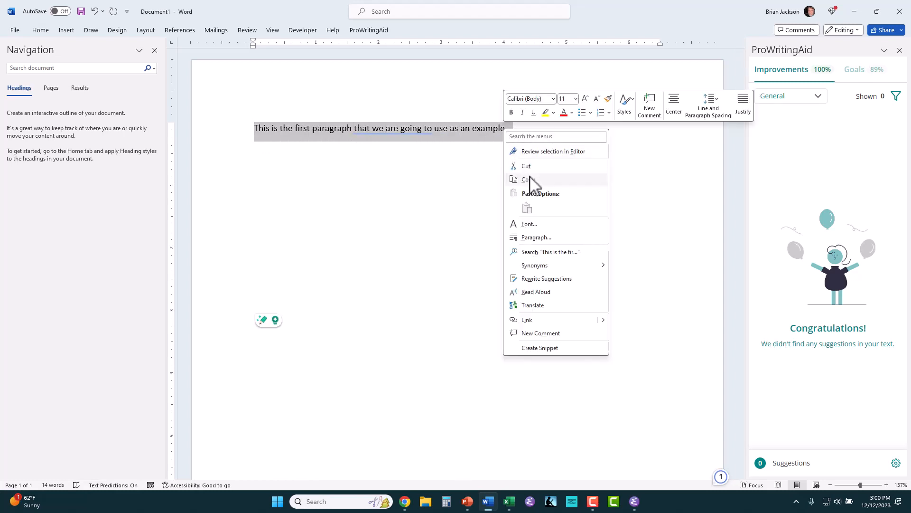
click(528, 179)
Step: Paste two more copies of the sentence at the end of the paragraph, keeping source formatting
click(518, 131)
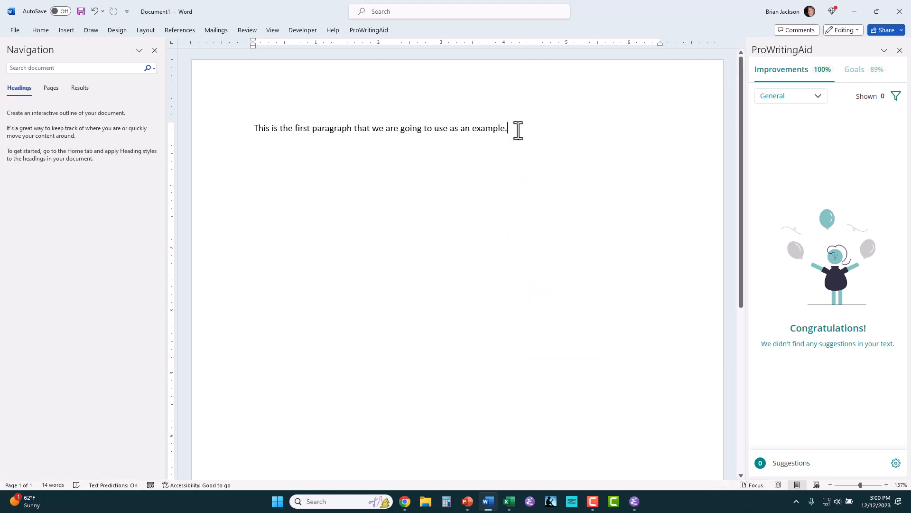
right_click(517, 132)
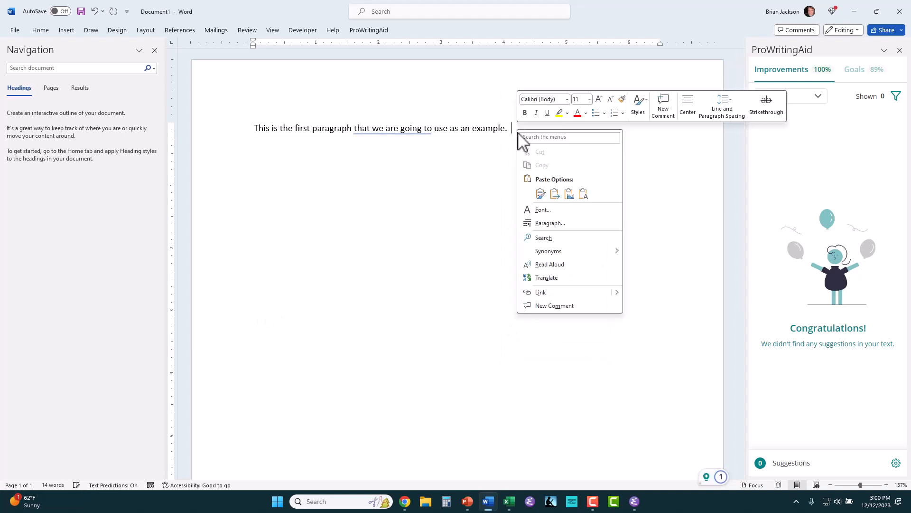
click(541, 194)
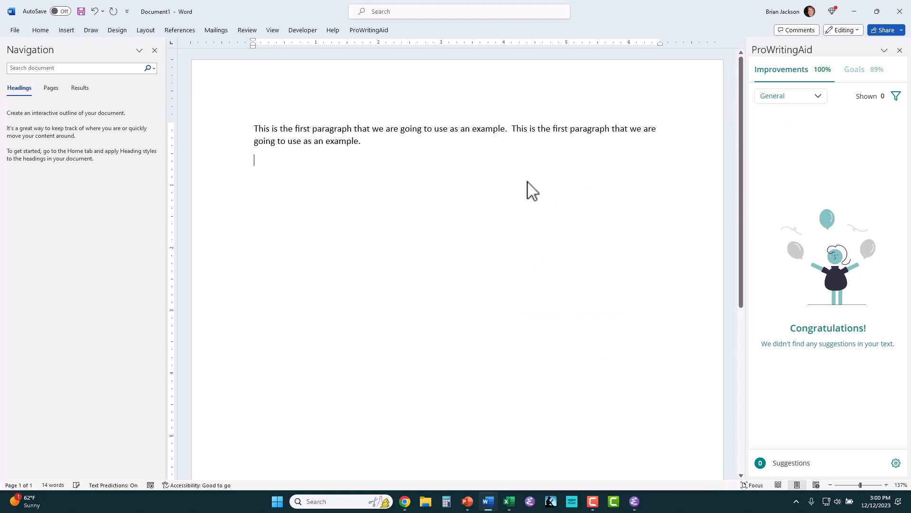
right_click(374, 141)
click(402, 199)
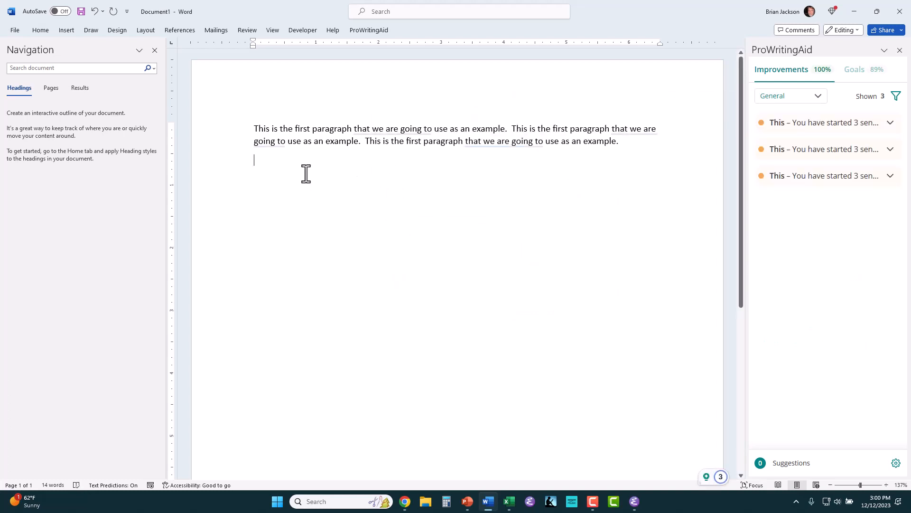
Step: Type the second paragraph's sentence, 'This is the second paragraph that I want to use.'
text(T)
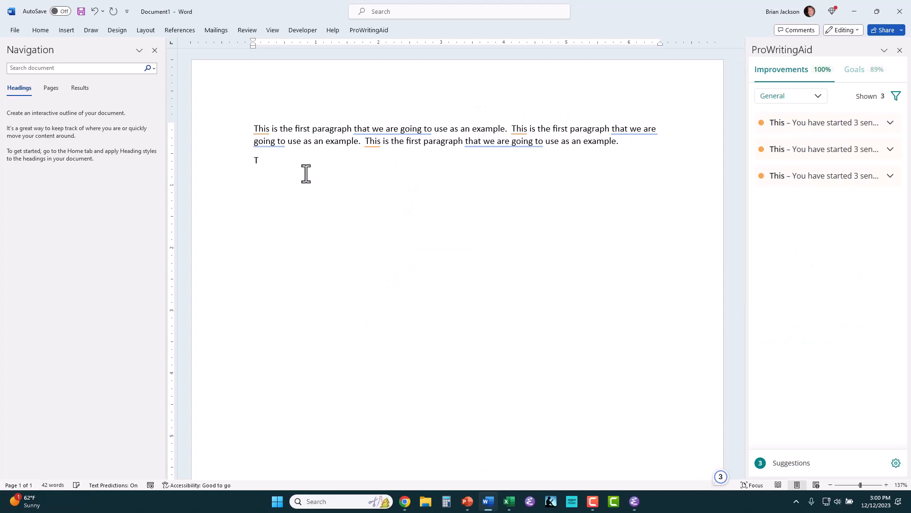
text(his iss th)
key(BackSpace)
key(BackSpace)
key(BackSpace)
key(BackSpace)
text(the se)
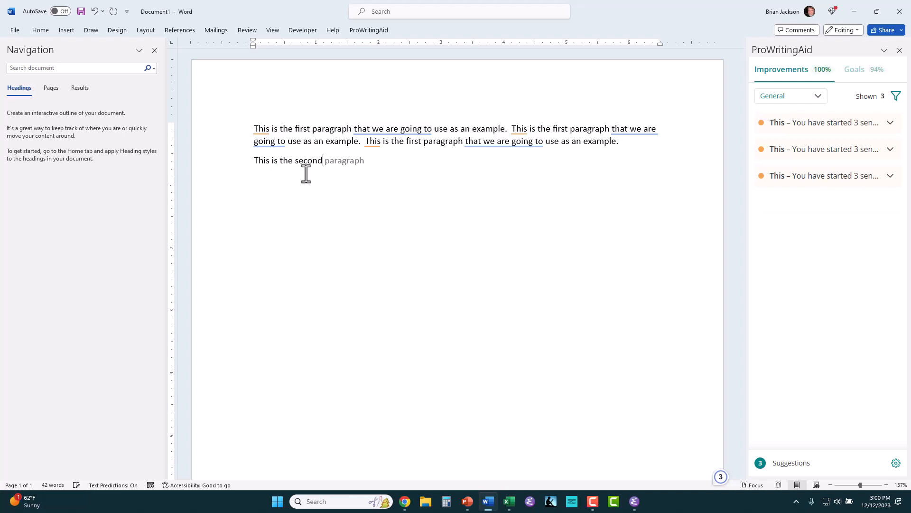
text(cond paraag)
key(BackSpace)
key(BackSpace)
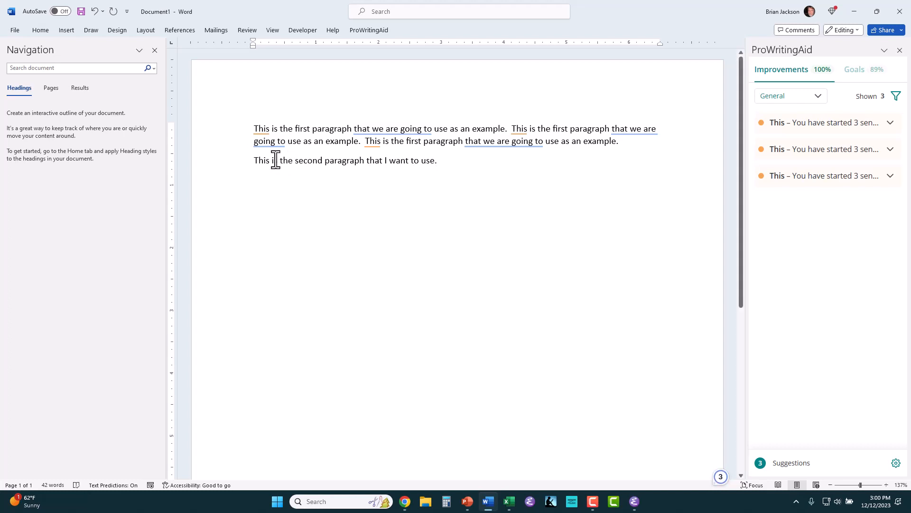
Step: Paste a second copy of that sentence, then add the paragraph 'This is the third paragraph.'
drag(252, 161, 431, 163)
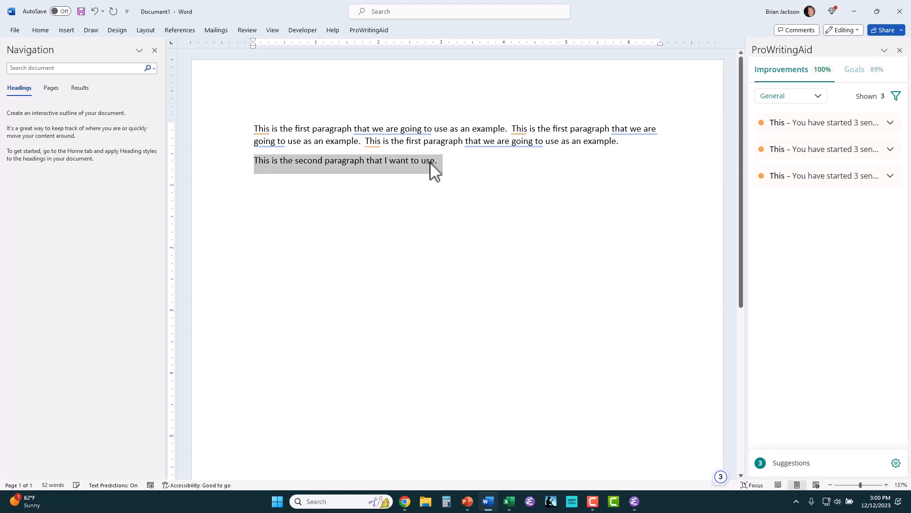
right_click(433, 170)
click(453, 199)
click(447, 160)
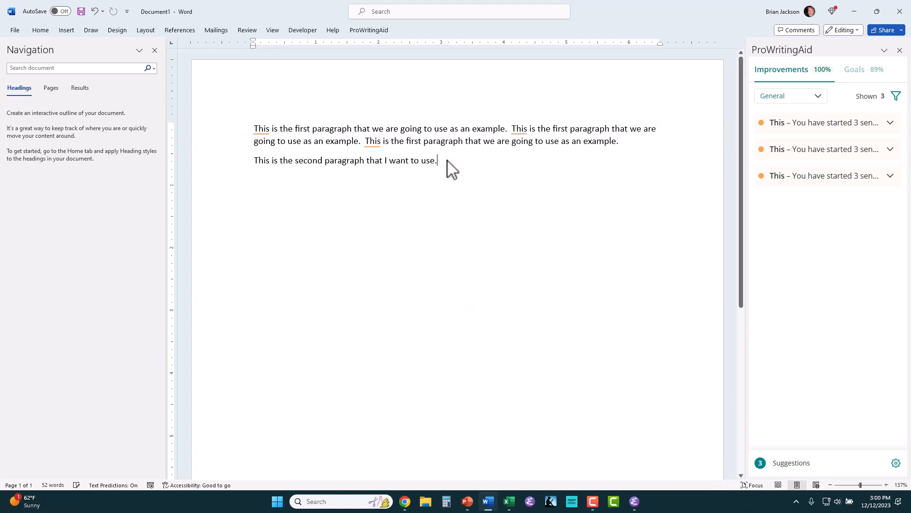
right_click(448, 161)
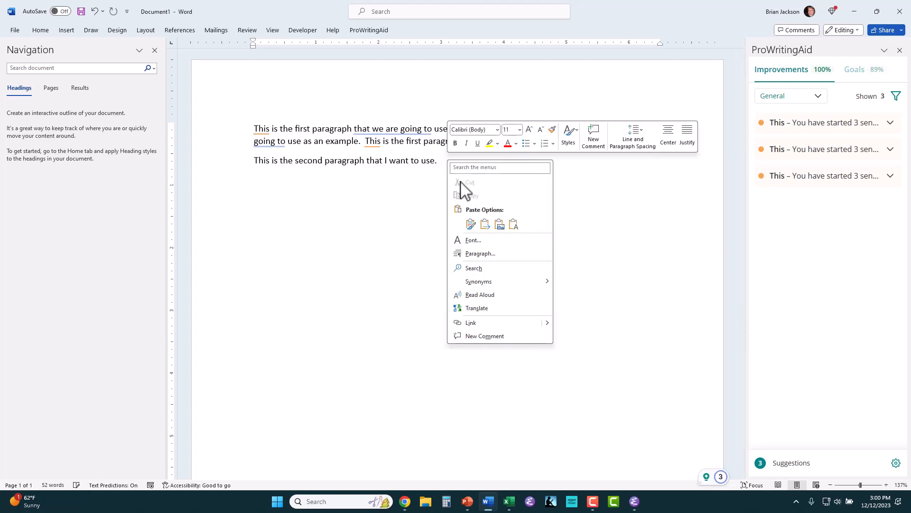
click(471, 223)
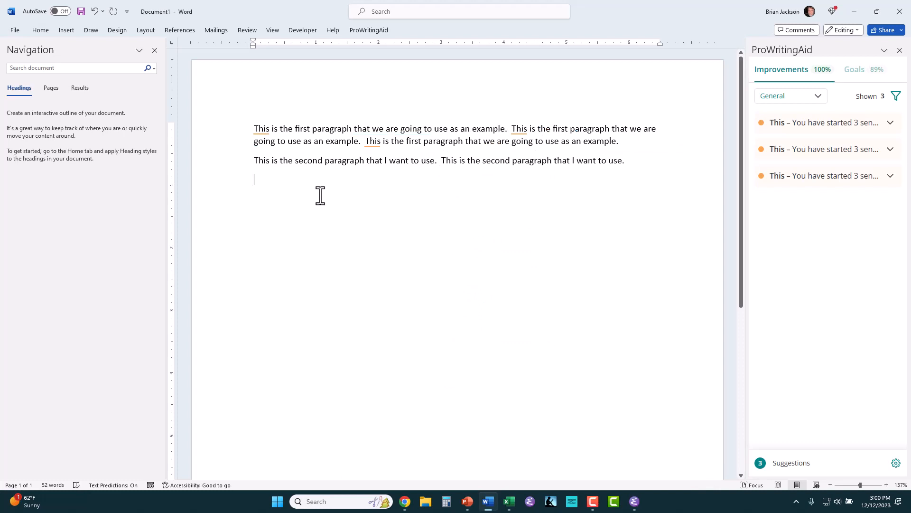
text(This is t)
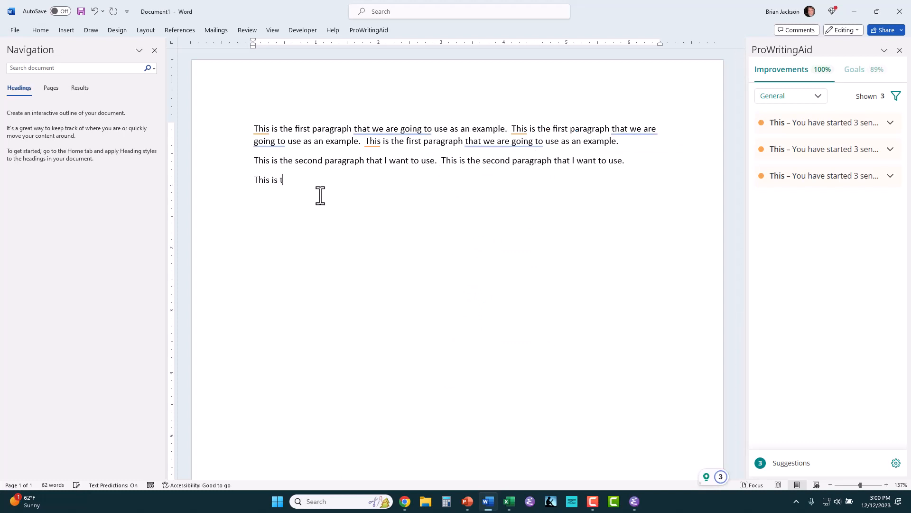
text(he third paragraph)
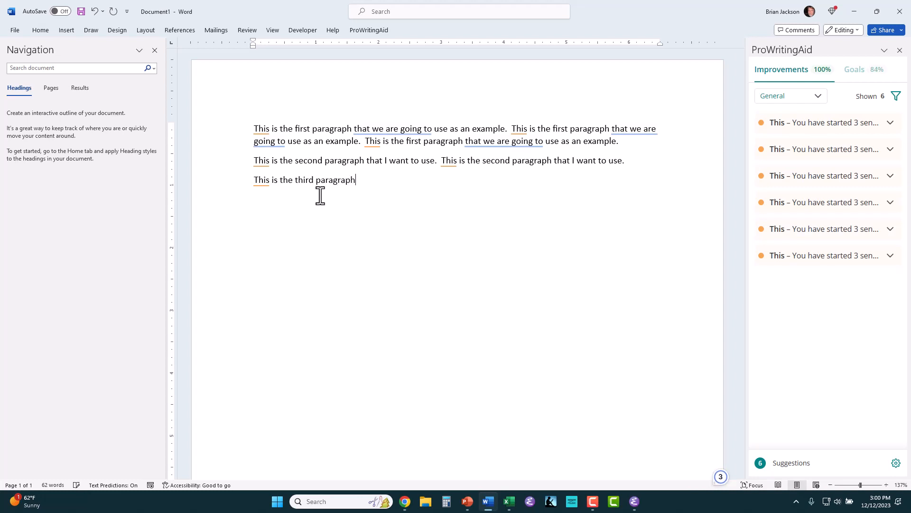
text(.)
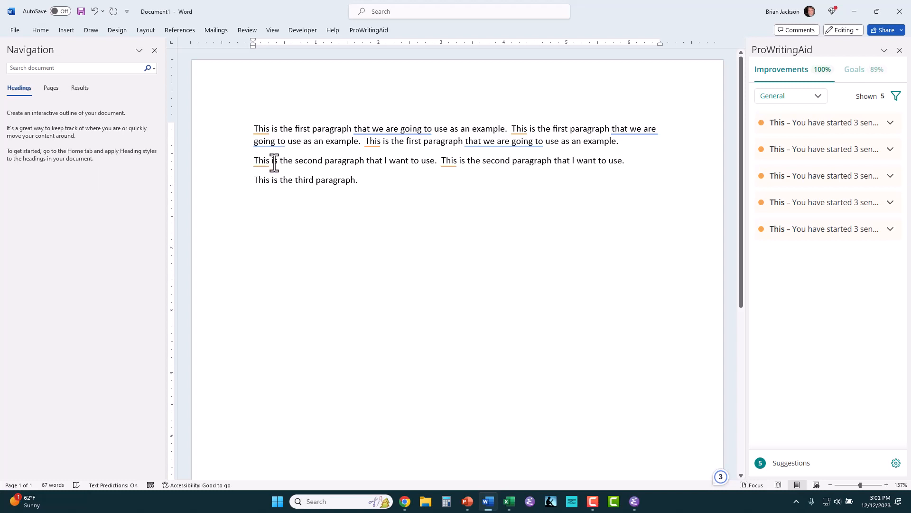
Step: Select all three body paragraphs, with the Home formatting options shown
click(42, 30)
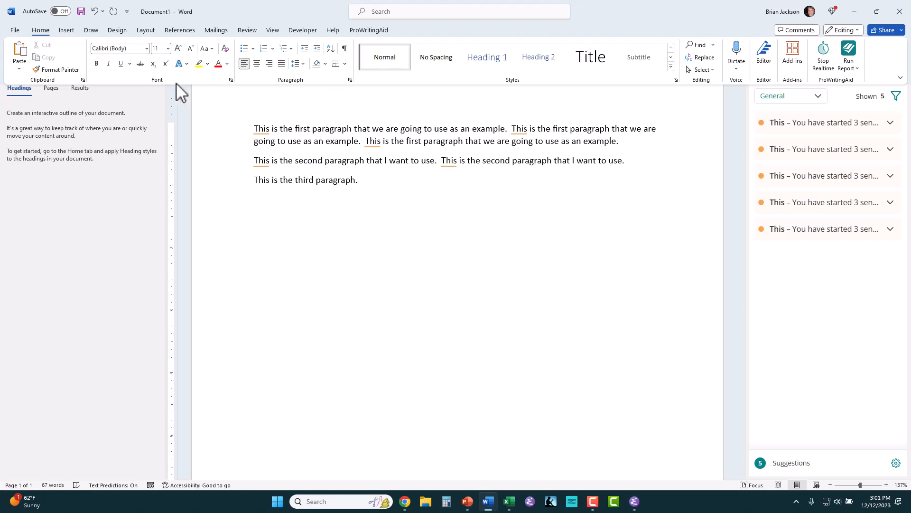
click(257, 129)
drag(256, 130, 510, 165)
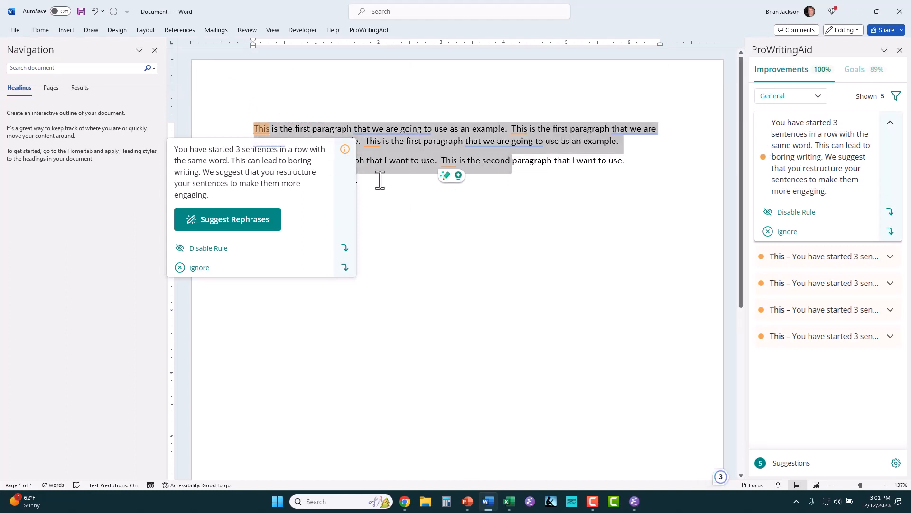
click(372, 217)
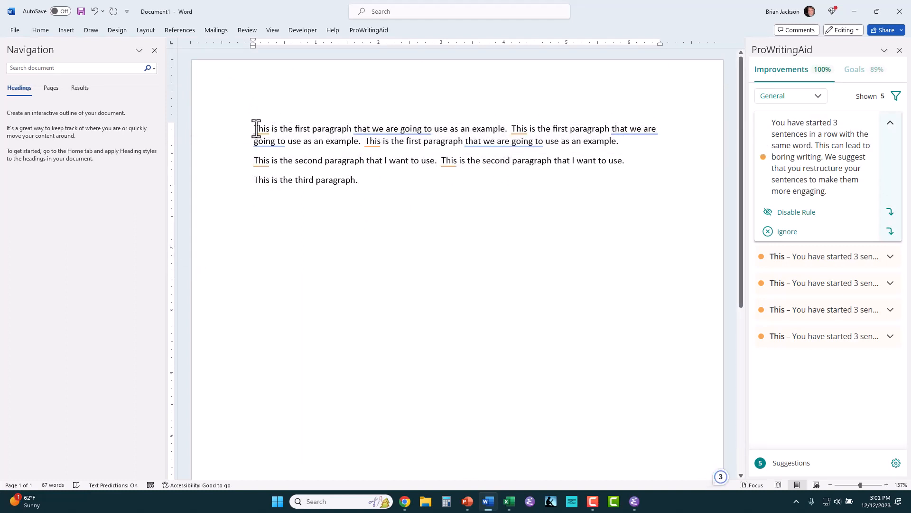
drag(256, 131, 355, 178)
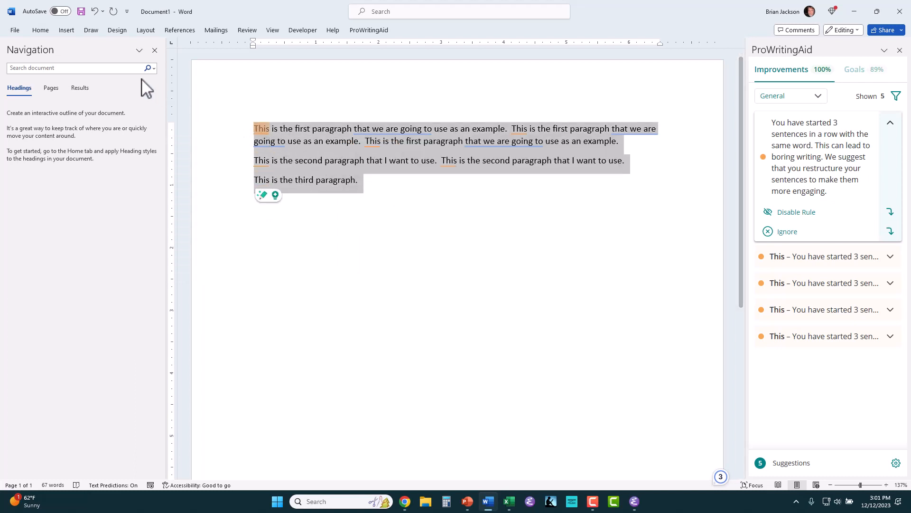
click(47, 33)
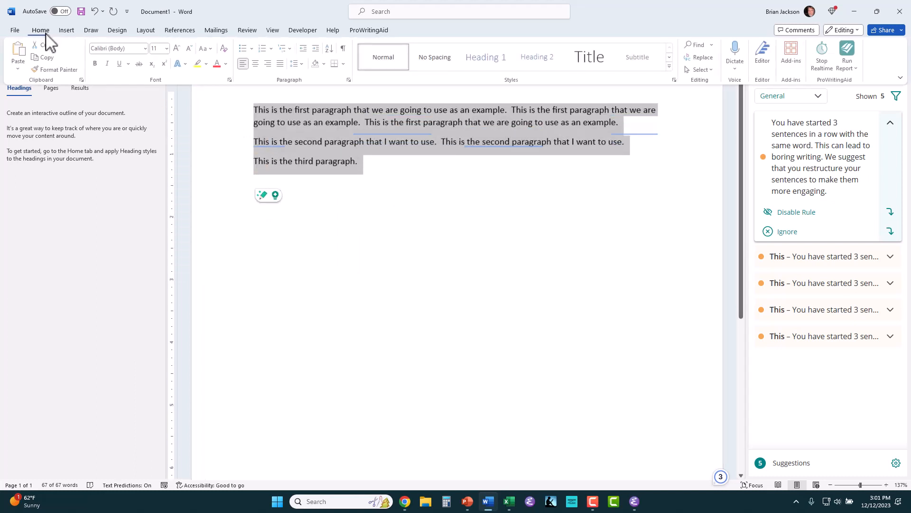
click(146, 49)
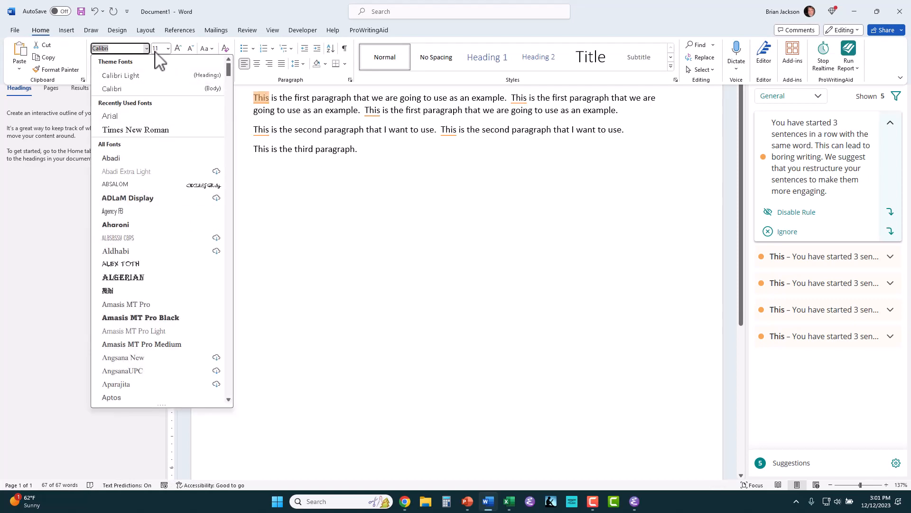
click(168, 49)
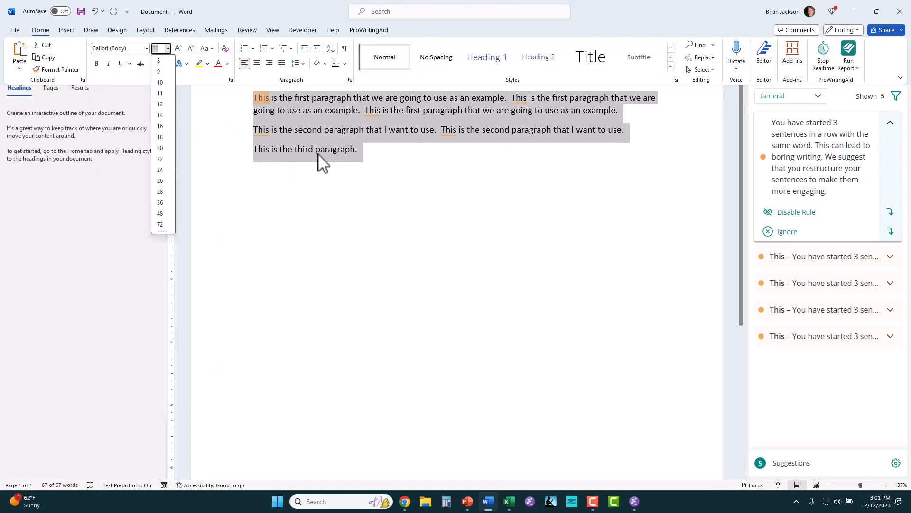
key(Escape)
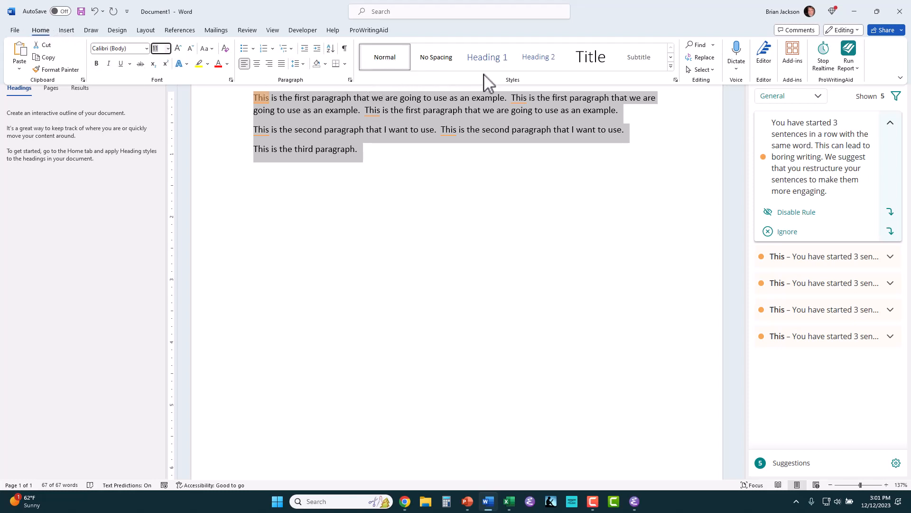
Step: Modify the Normal style to use Arial at 12 pt
right_click(385, 63)
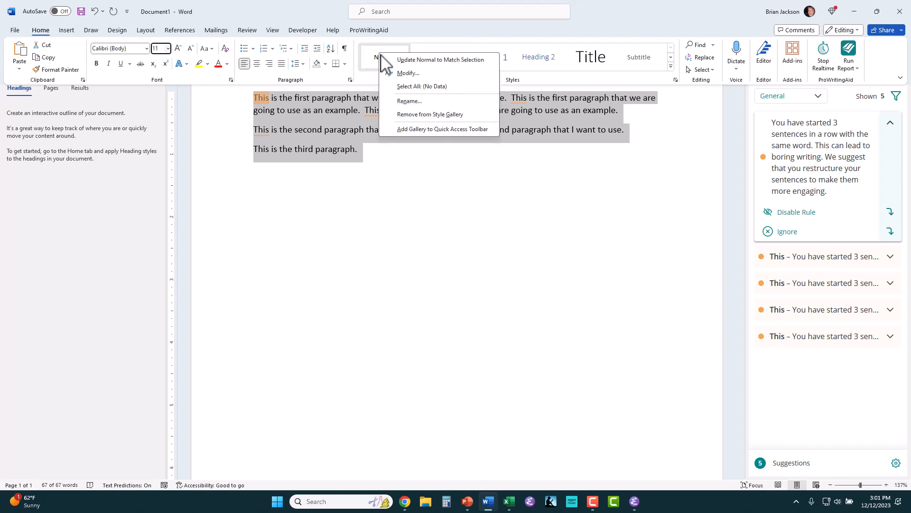
key(Escape)
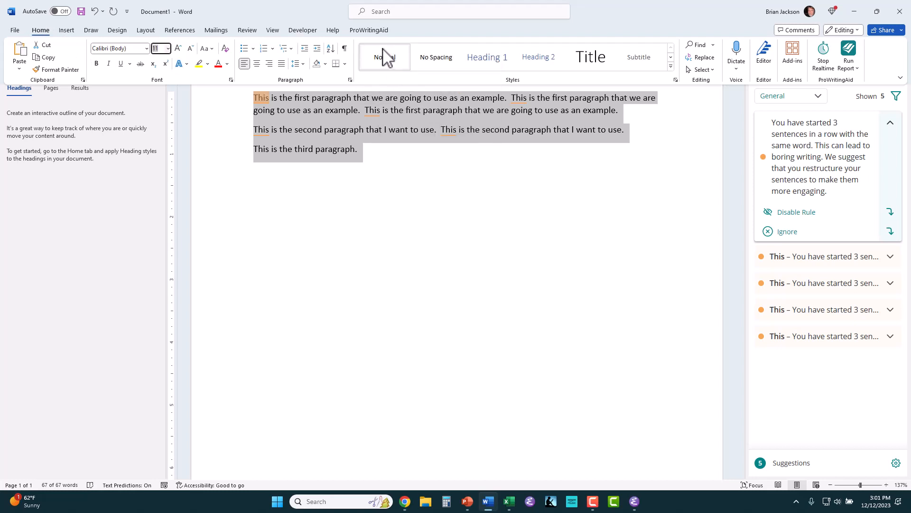
right_click(392, 71)
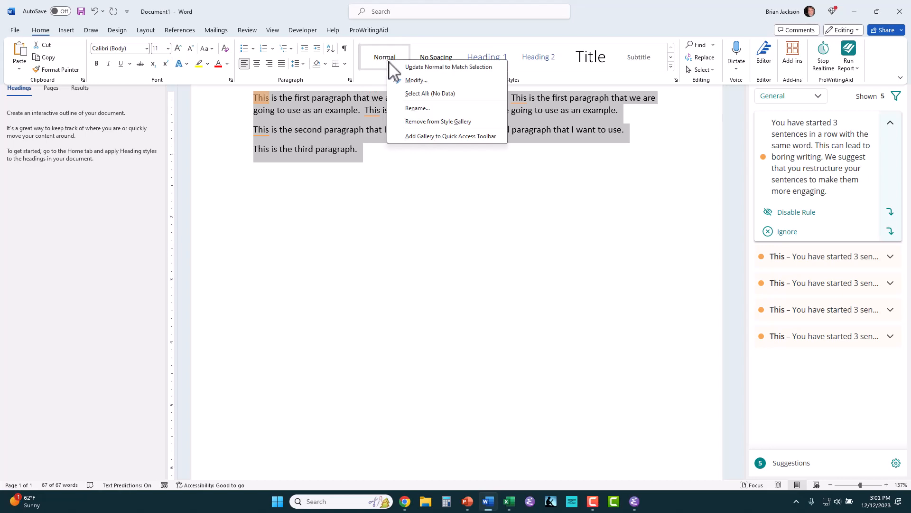
click(411, 80)
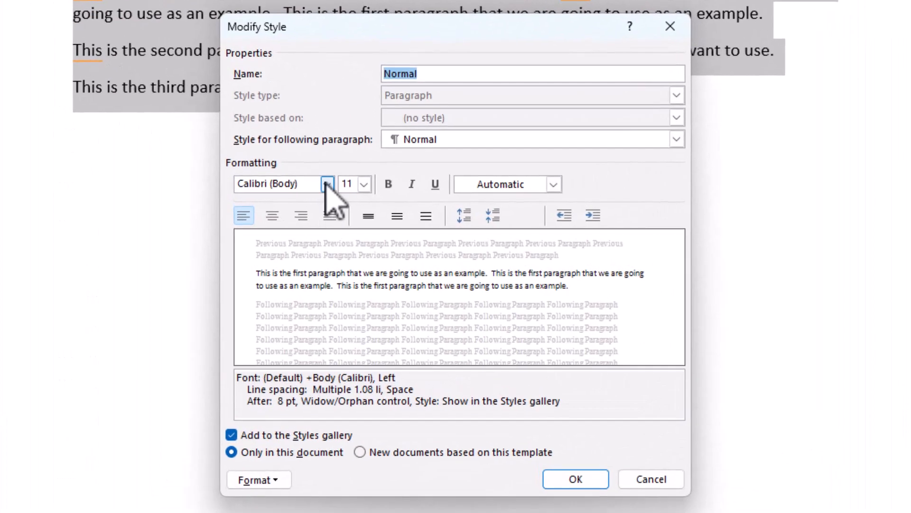
click(327, 185)
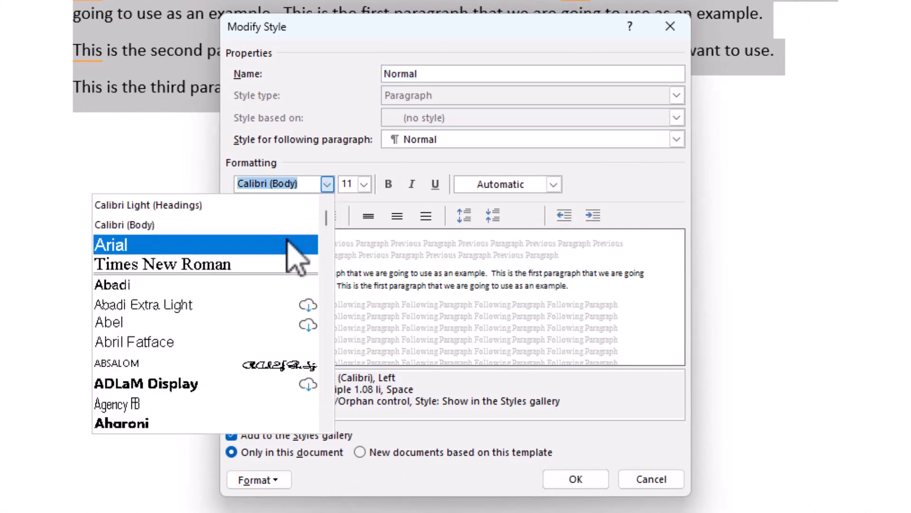
click(288, 242)
click(364, 184)
click(364, 184)
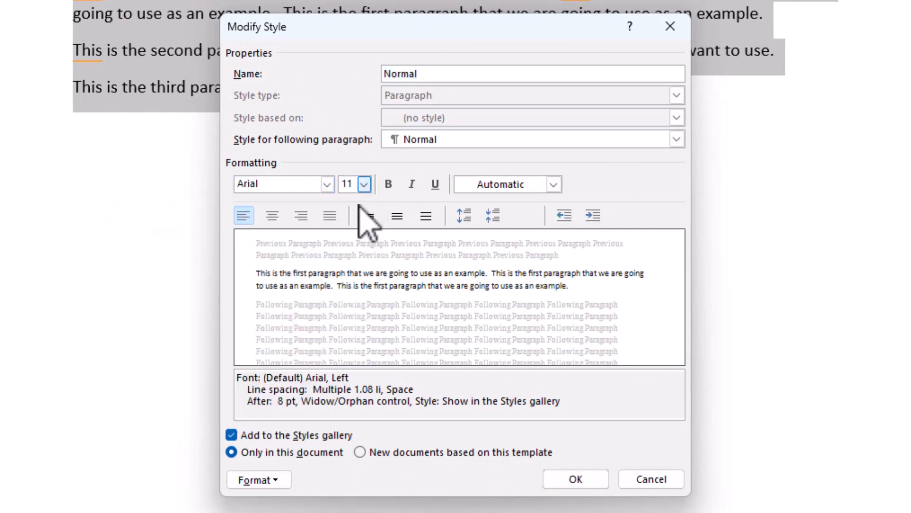
click(364, 184)
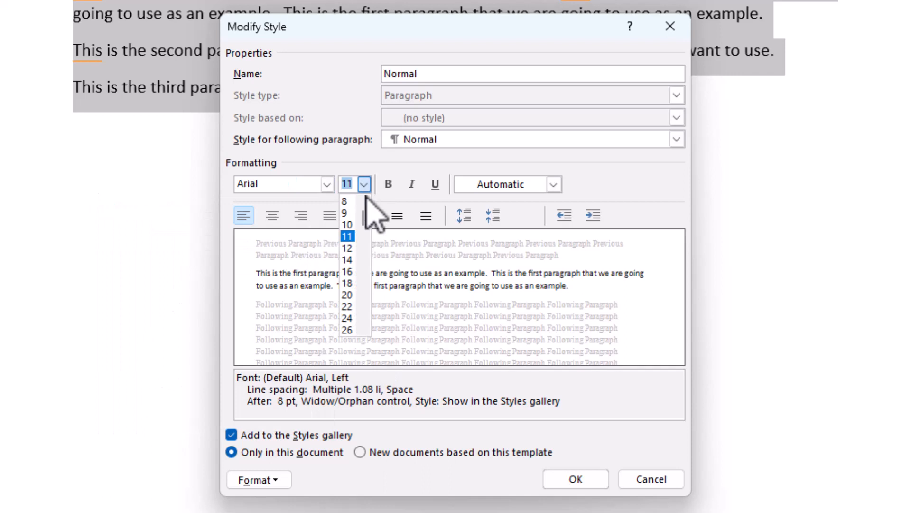
click(347, 247)
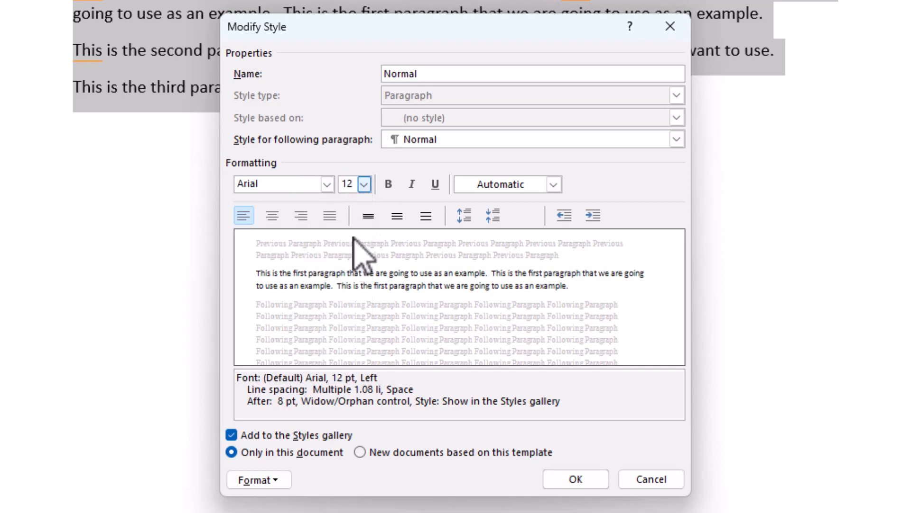
Step: Give Normal 12 pt spacing after paragraphs and save the style
click(274, 482)
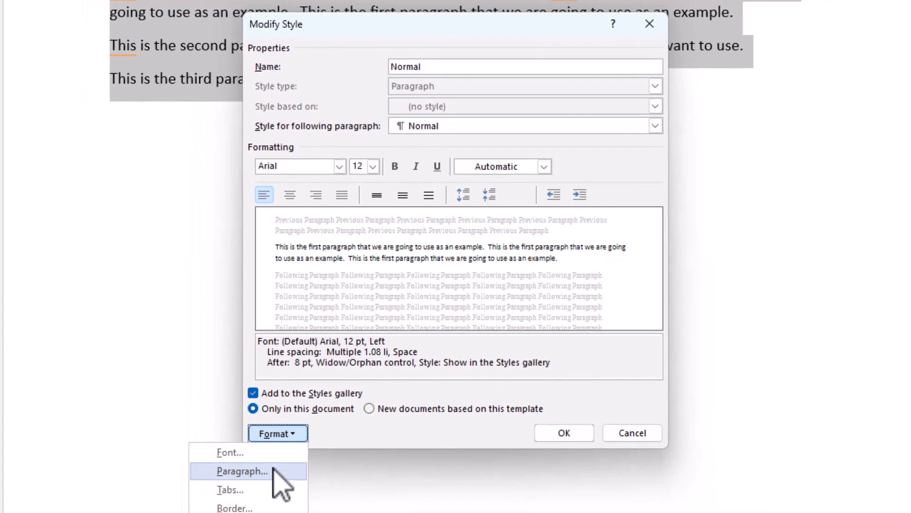
click(273, 470)
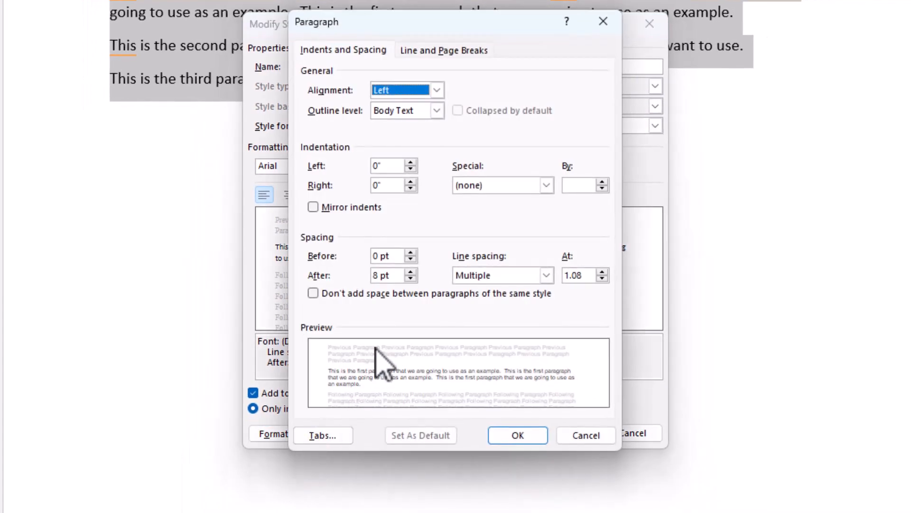
click(381, 277)
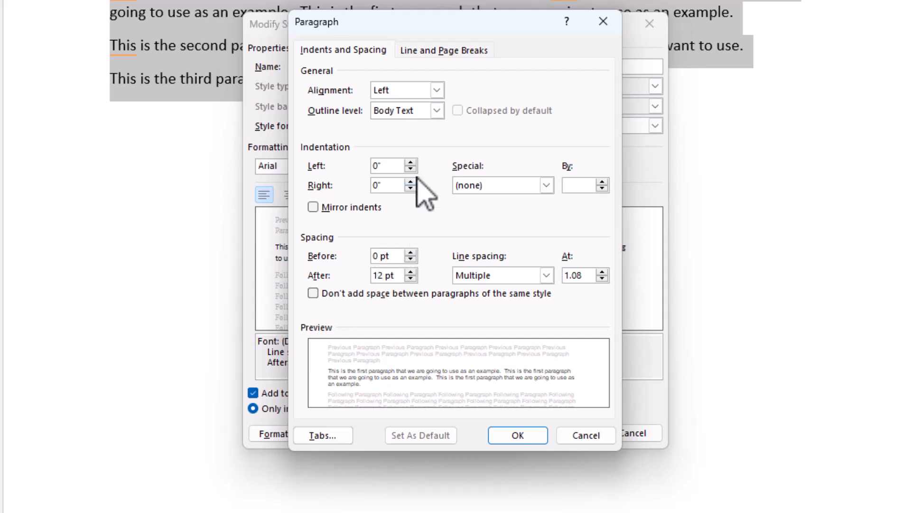
click(515, 436)
click(565, 433)
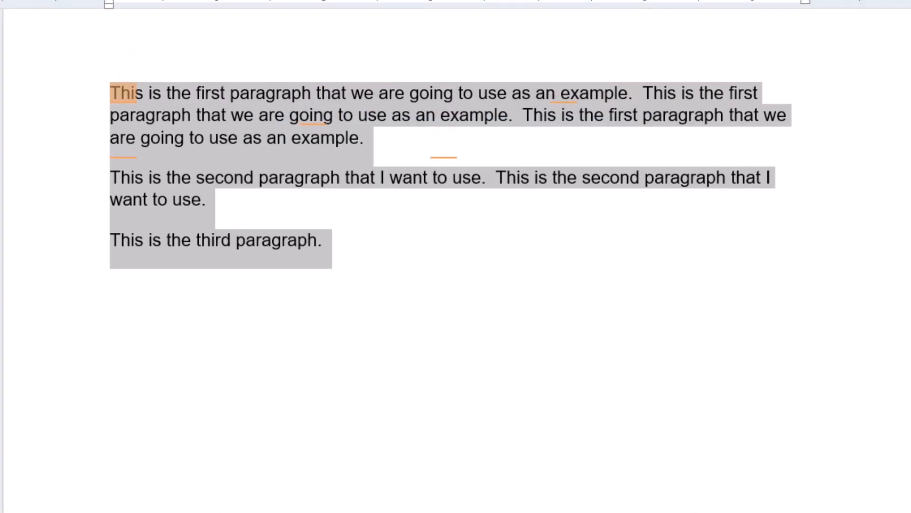
click(204, 122)
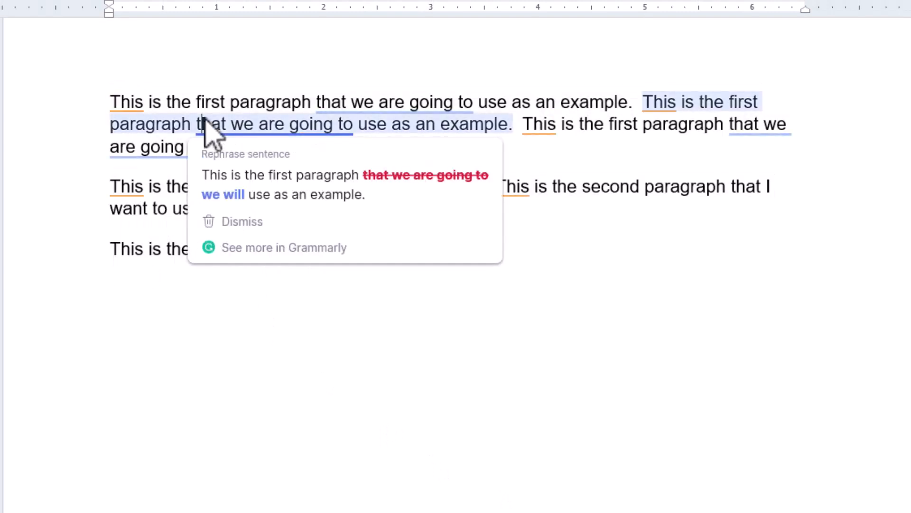
click(167, 251)
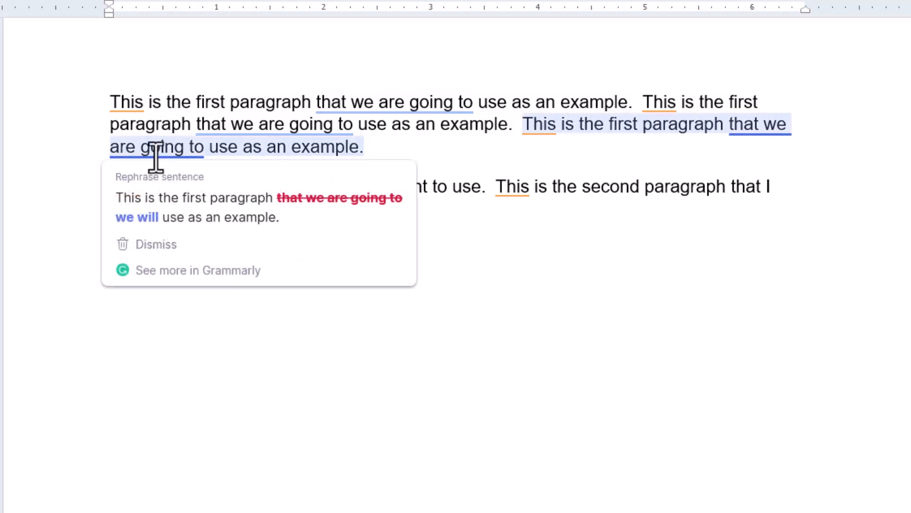
click(49, 121)
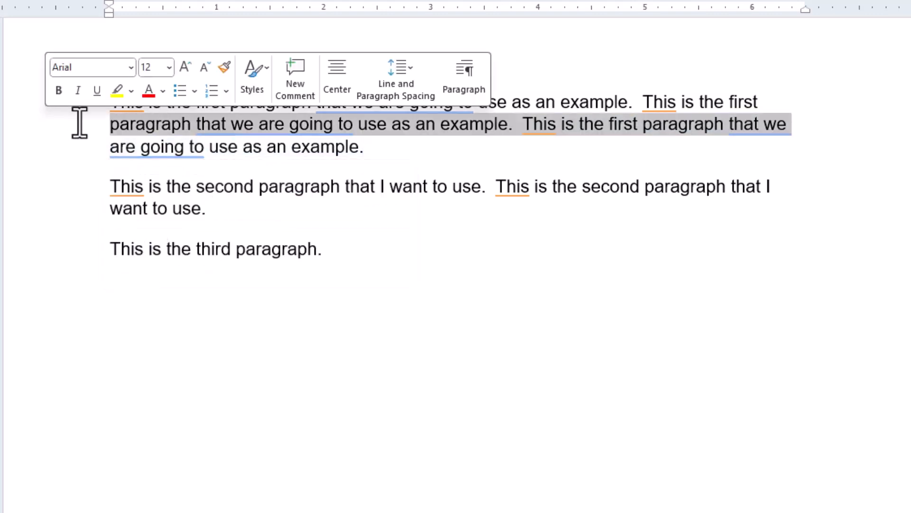
click(87, 147)
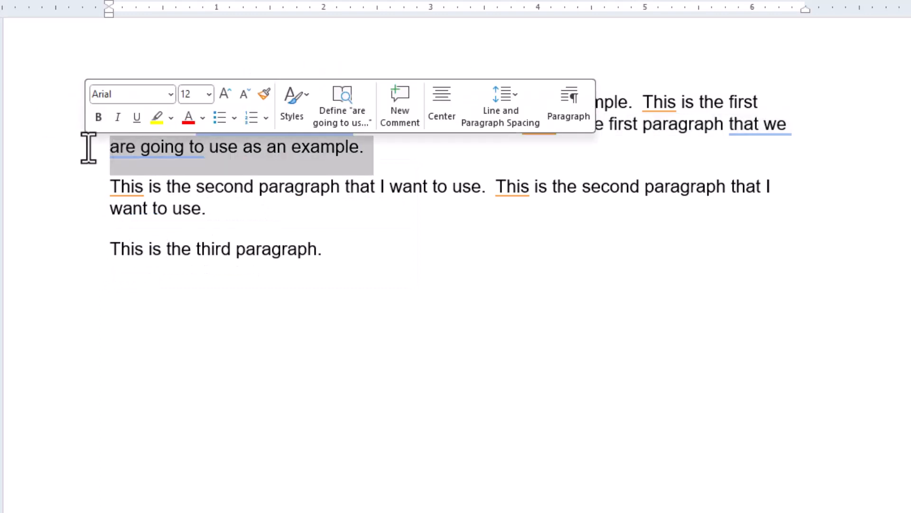
click(125, 145)
mouse_move(115, 102)
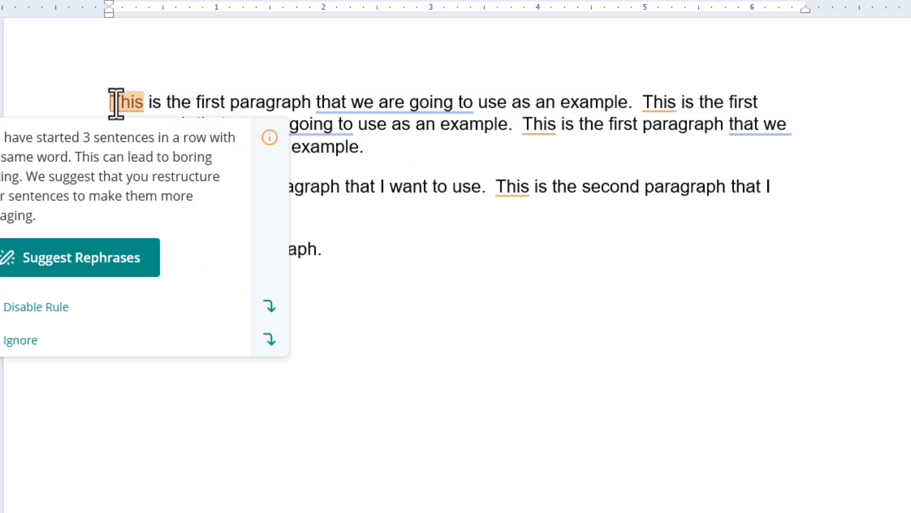
Step: Insert 'This is a Sample Header' as its own line above the first paragraph
click(115, 102)
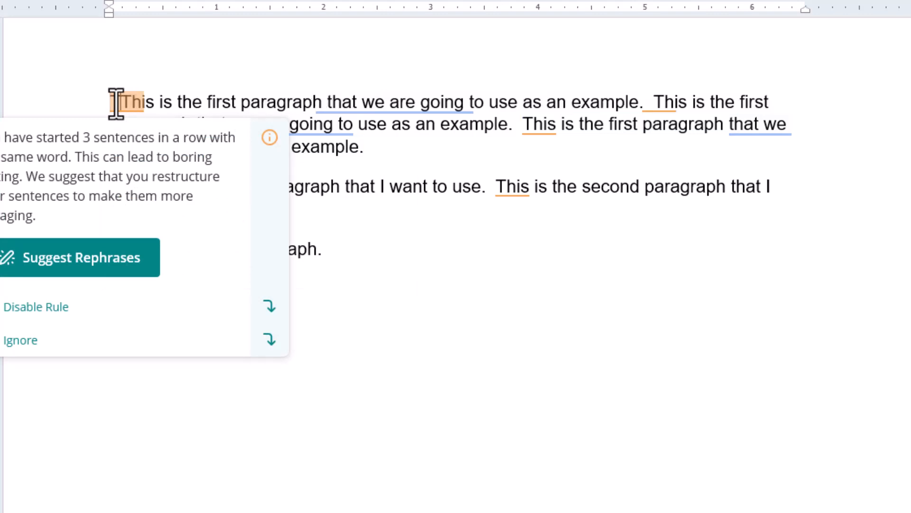
text(This is a Sample )
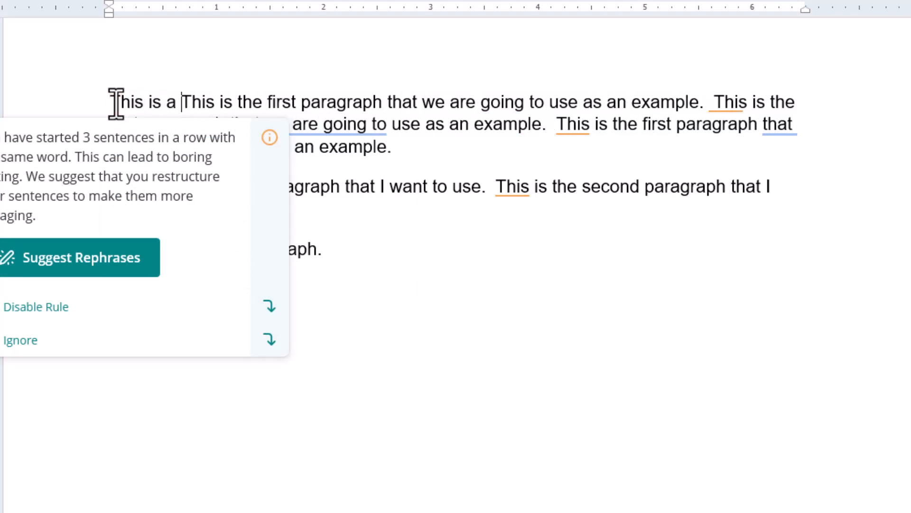
text(Header)
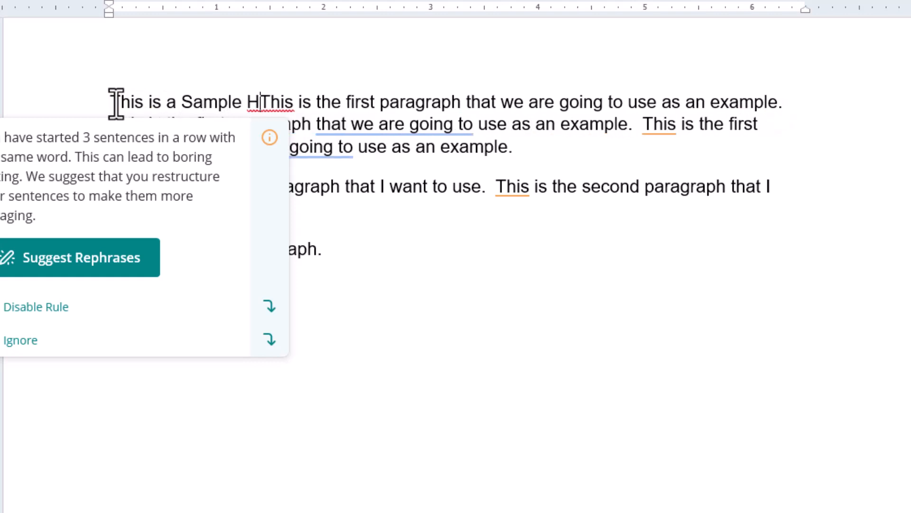
key(Return)
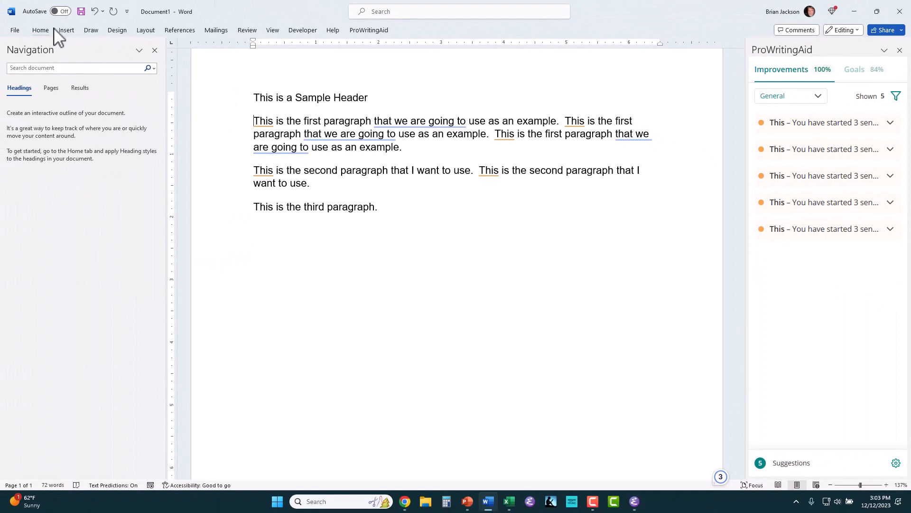
click(41, 30)
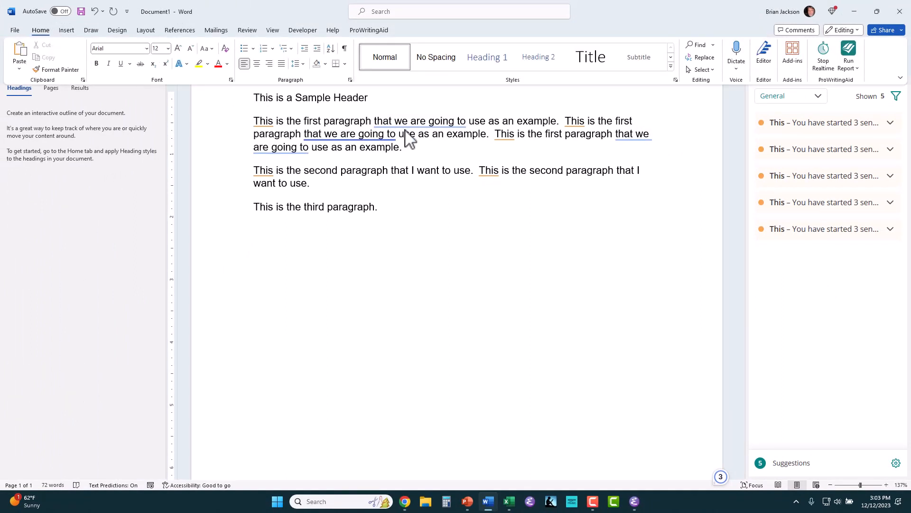
Step: Modify the Heading 1 style to use Arial at 14 pt
right_click(476, 64)
key(Escape)
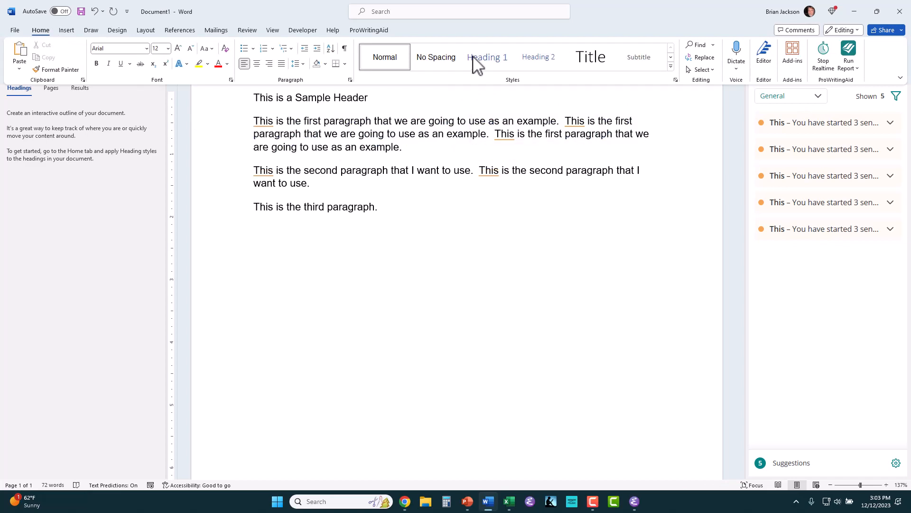
right_click(482, 66)
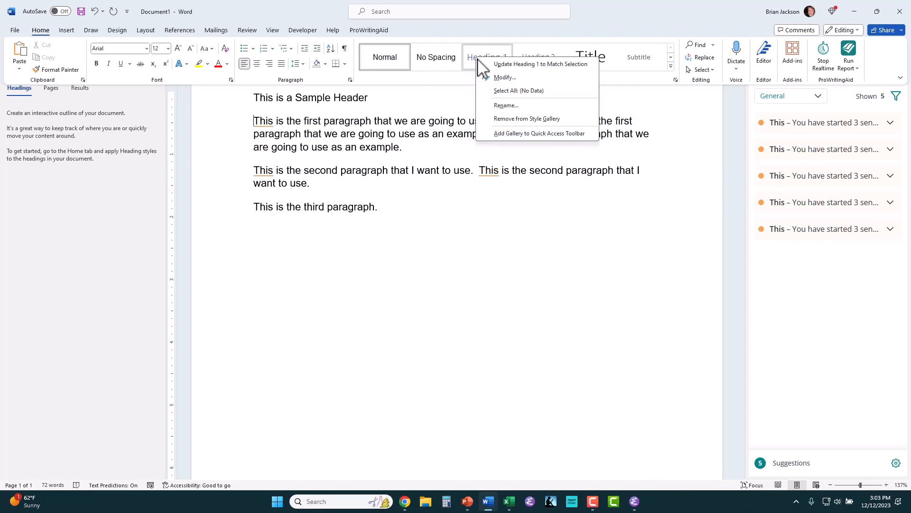
click(487, 76)
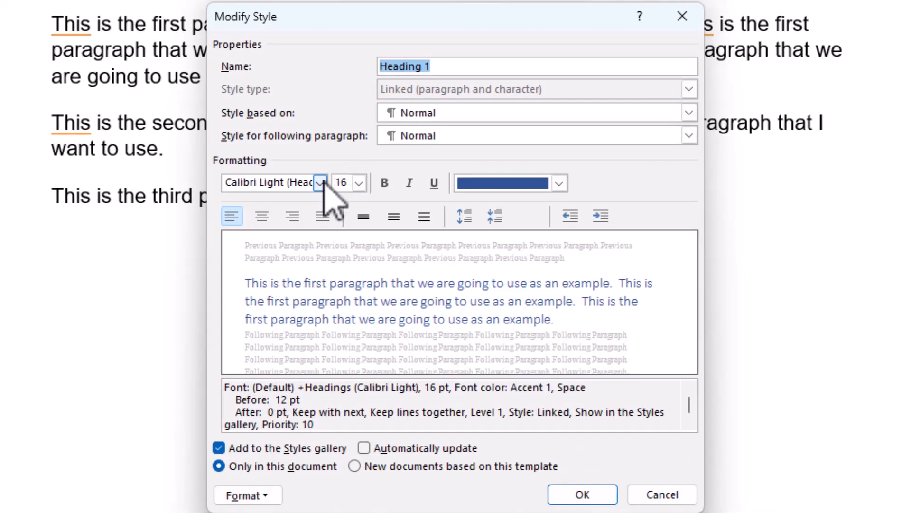
click(321, 182)
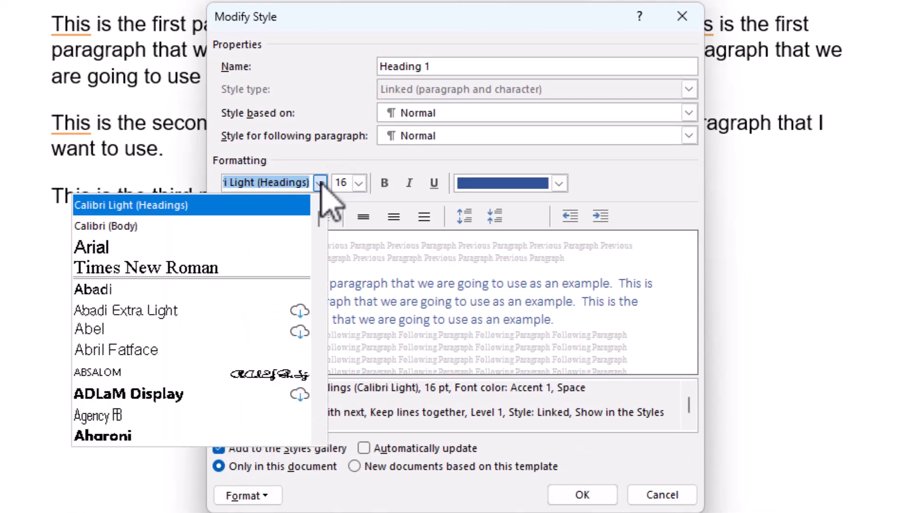
click(249, 247)
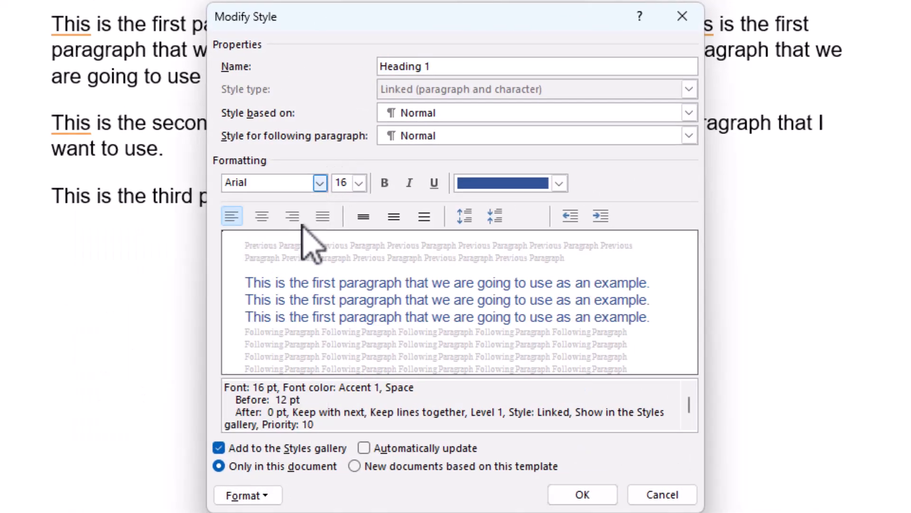
click(359, 183)
click(358, 183)
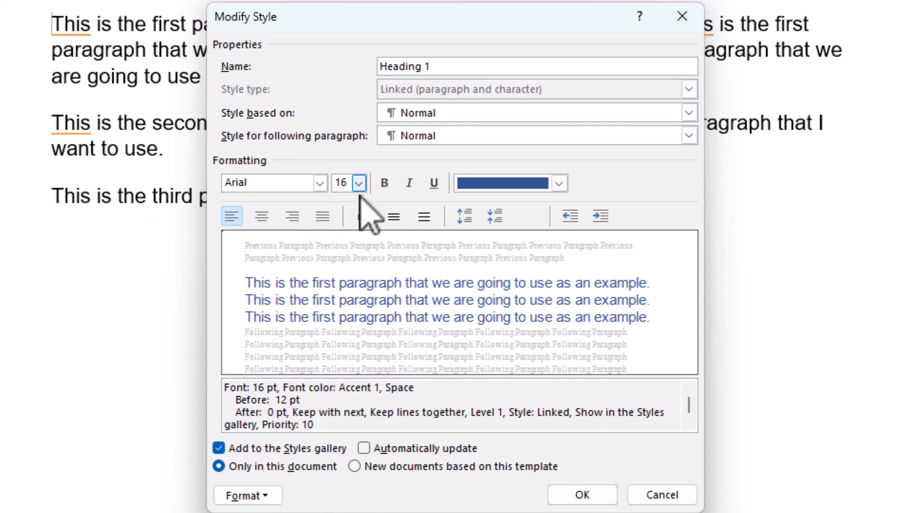
click(359, 183)
click(342, 262)
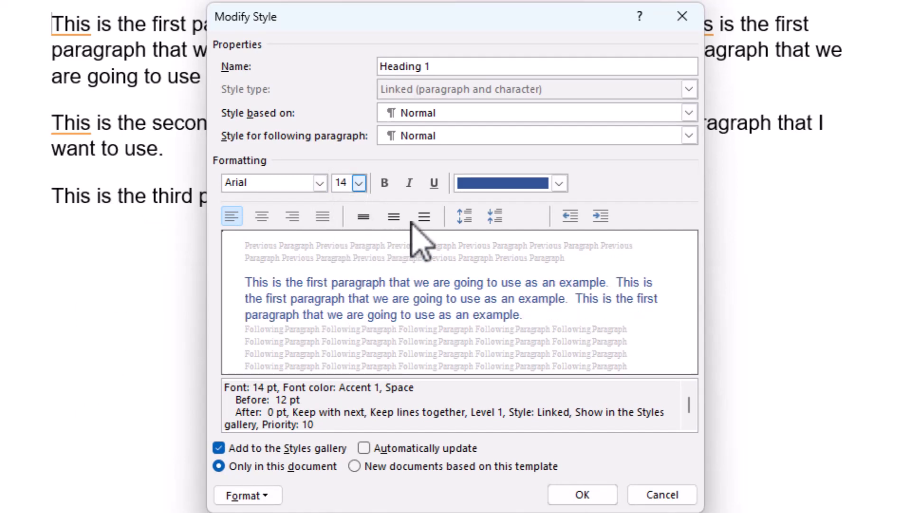
Step: Make Heading 1 bold with Automatic font colour
click(559, 184)
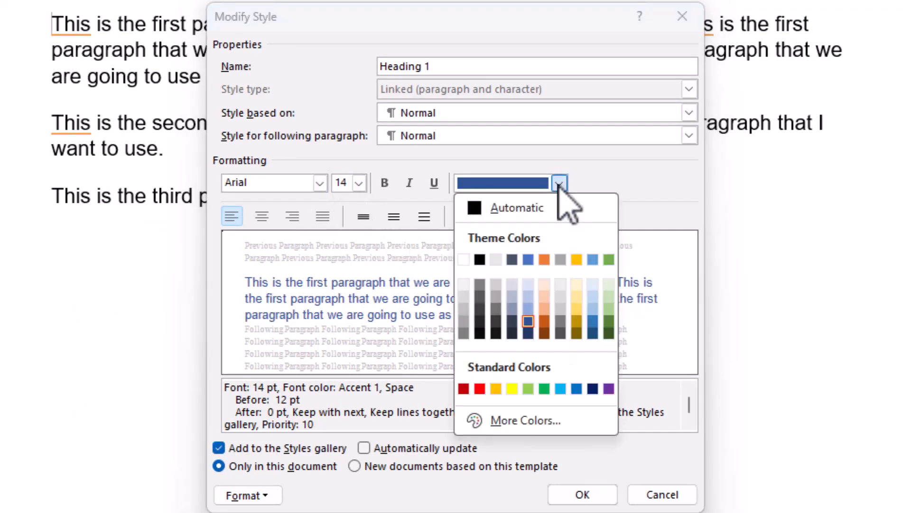
click(541, 207)
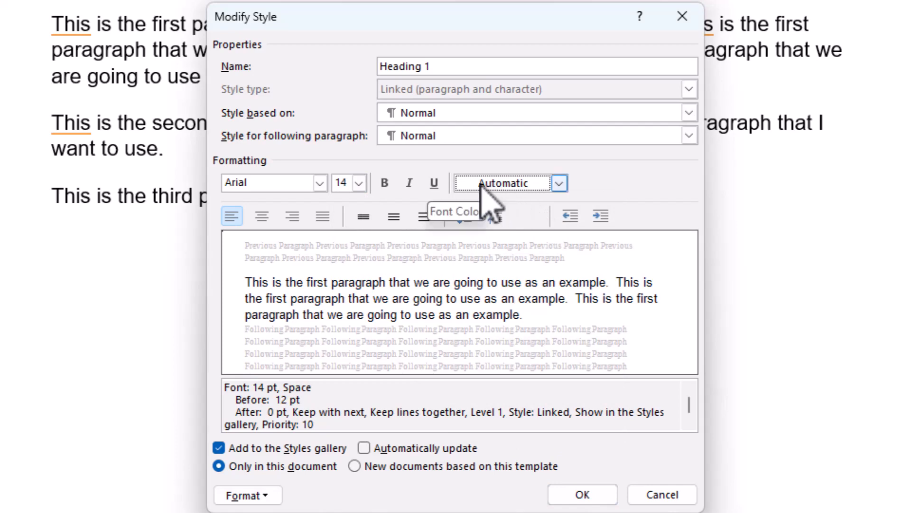
click(385, 183)
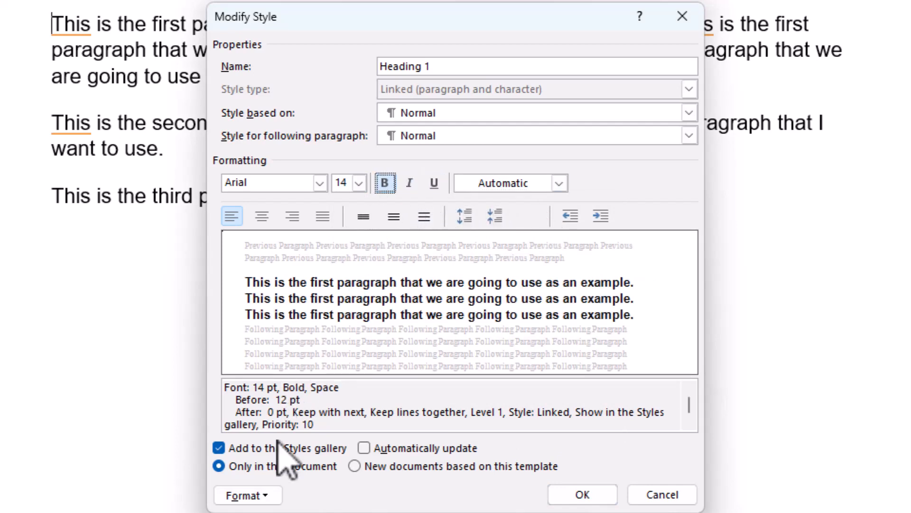
click(261, 496)
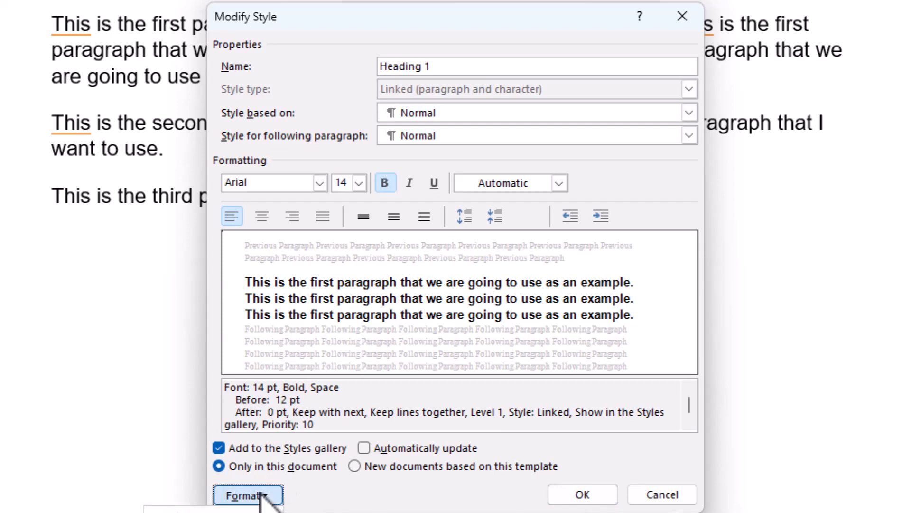
Step: Give Heading 1 0 pt before, 12 pt after, and page break before, then save the style
click(247, 512)
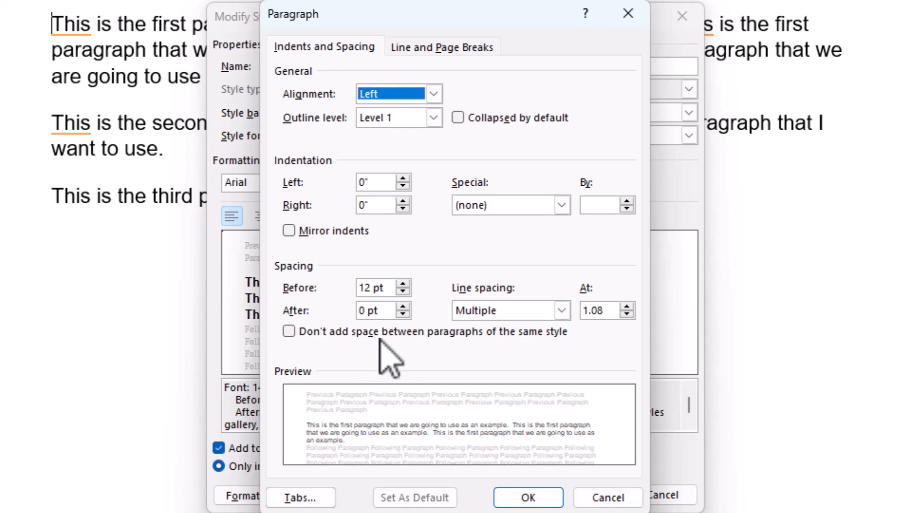
click(403, 292)
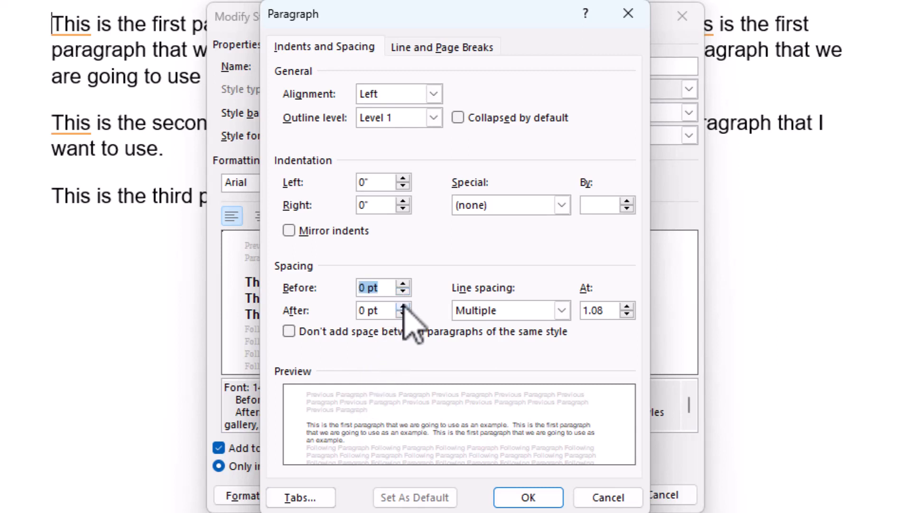
click(403, 307)
click(403, 306)
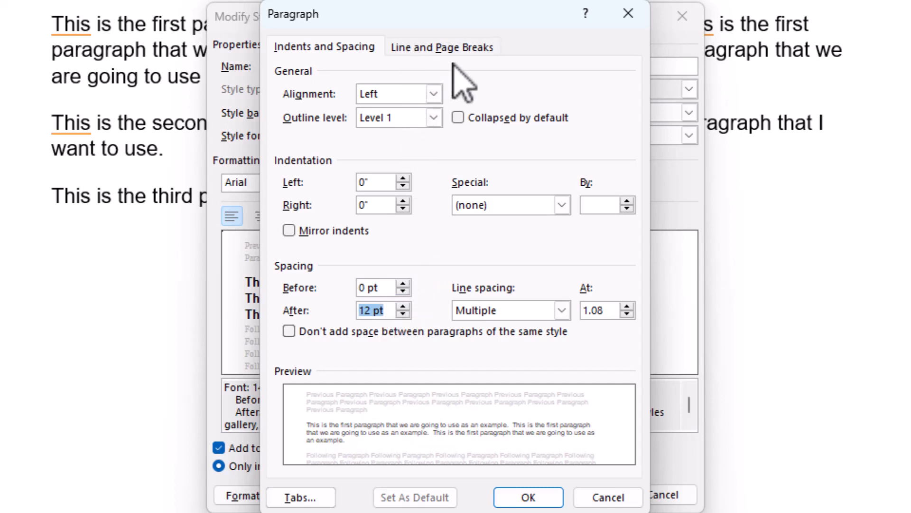
click(430, 47)
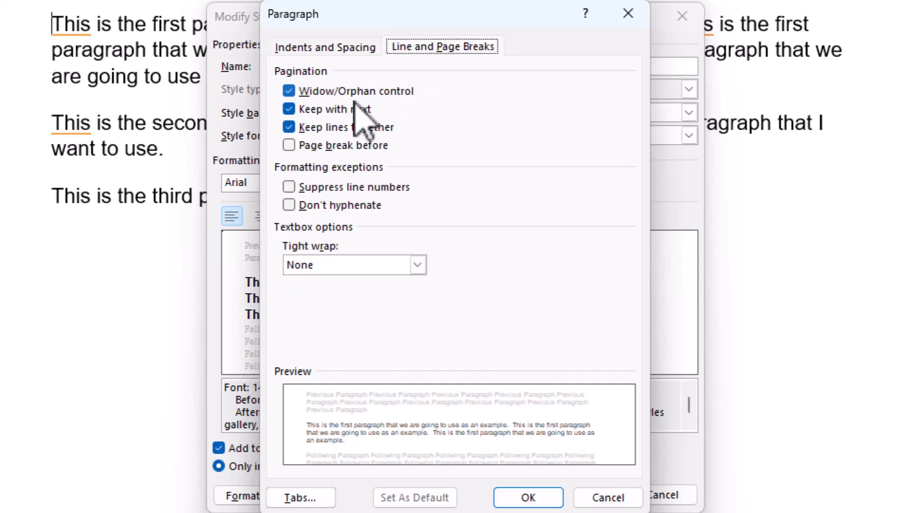
click(290, 145)
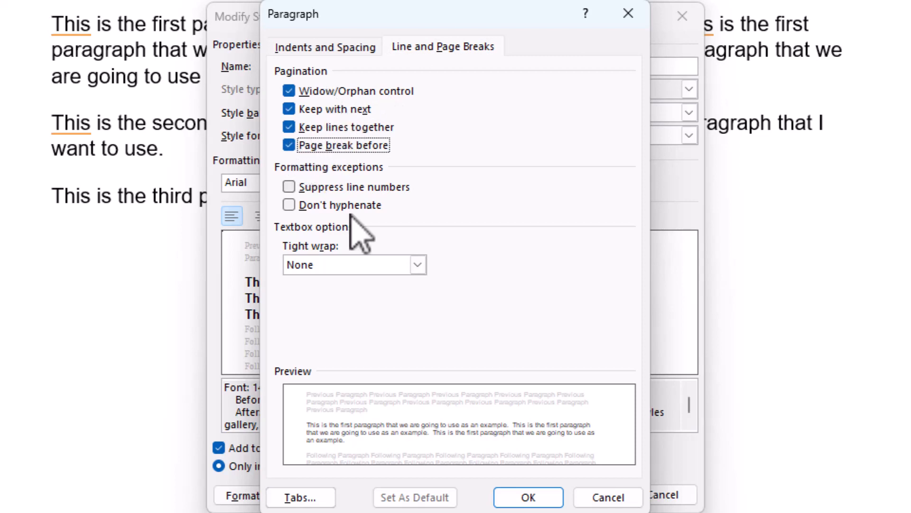
click(516, 498)
click(575, 494)
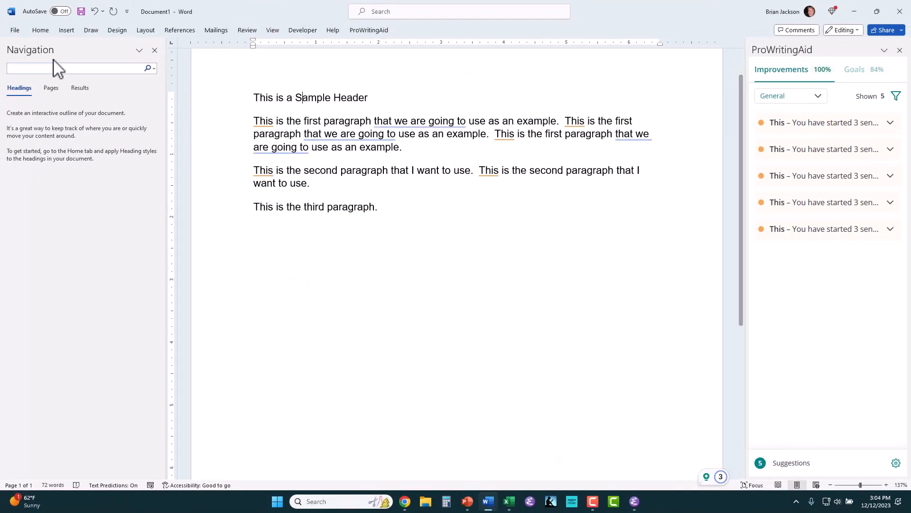
Step: Set the ribbon to Always show and apply Heading 1 to 'This is a Sample Header'
click(38, 32)
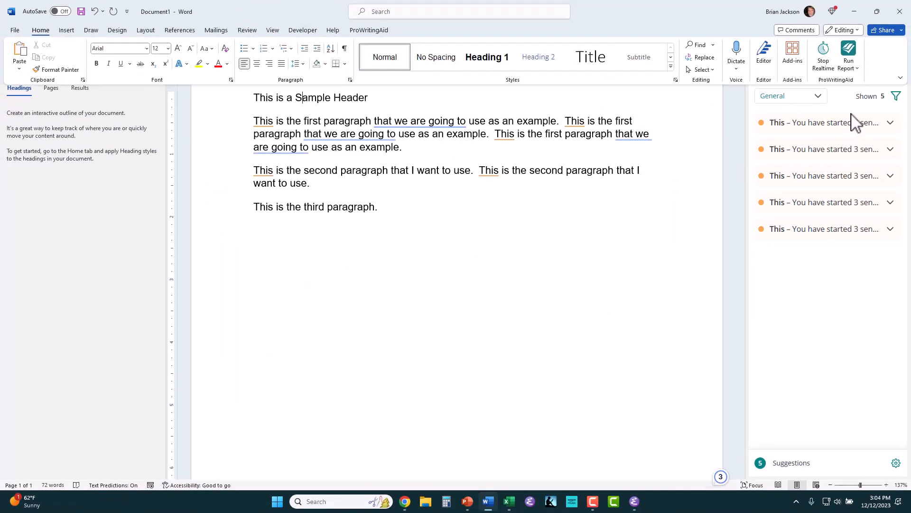
click(900, 78)
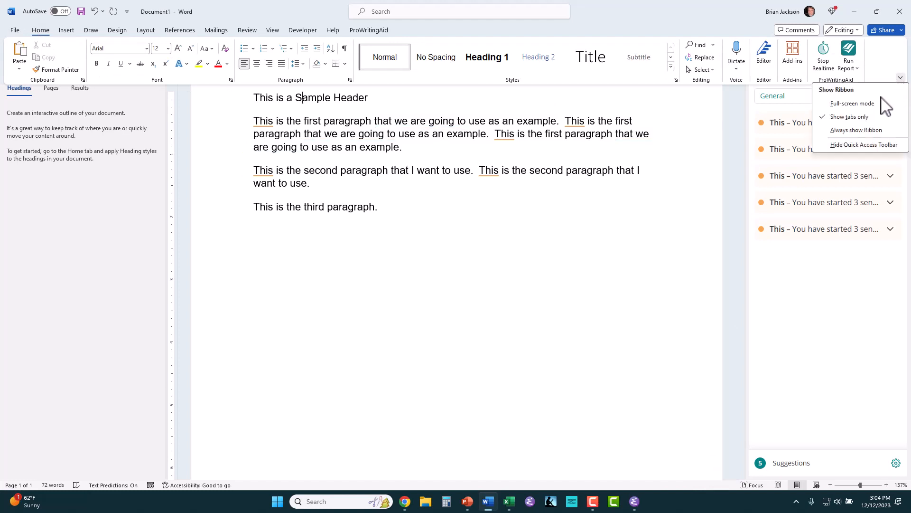
click(856, 130)
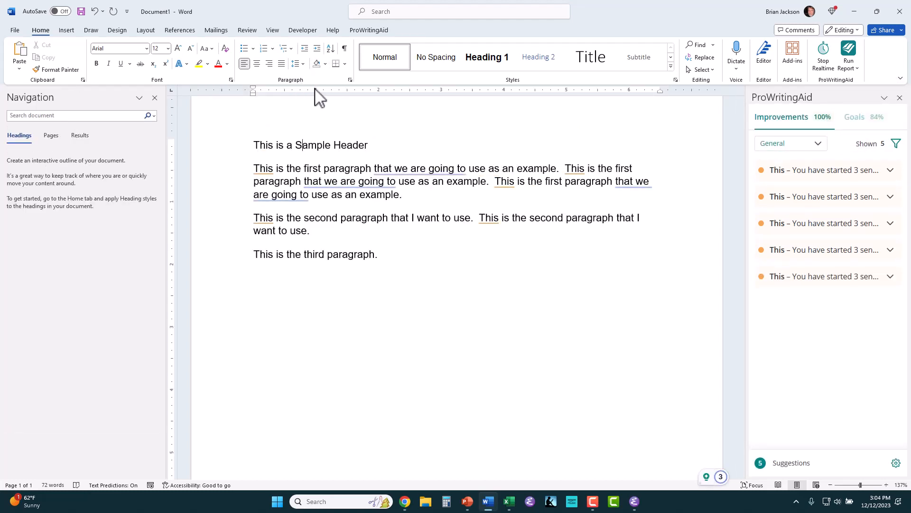
click(470, 60)
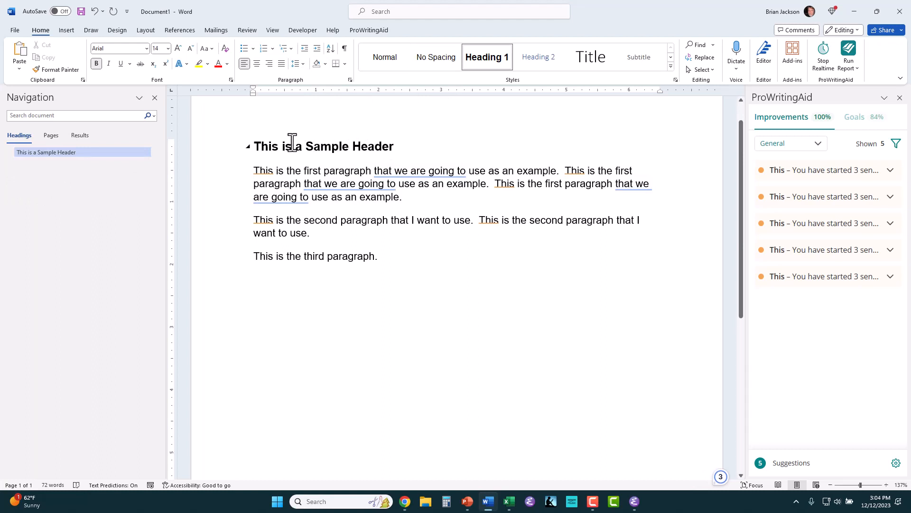
click(380, 254)
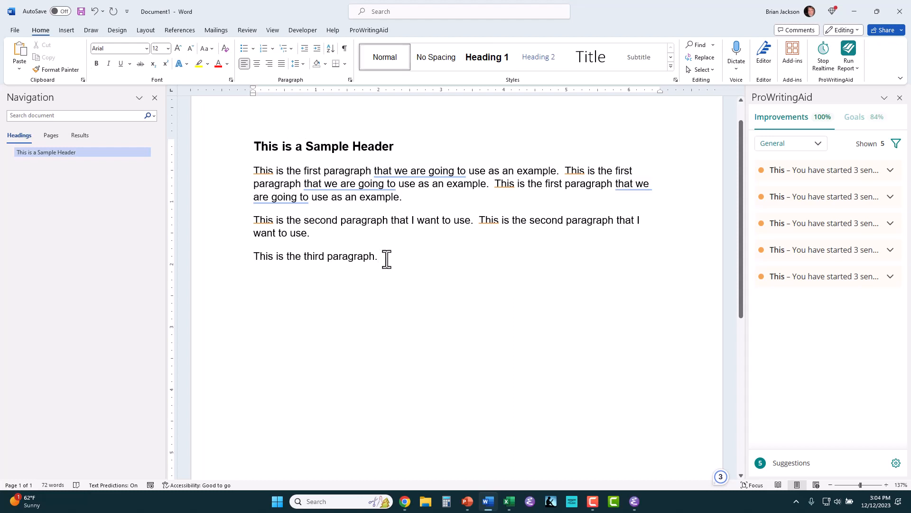
Step: Add 'This is the Second Header' after the third paragraph, styled as Heading 1
key(Return)
text(This i)
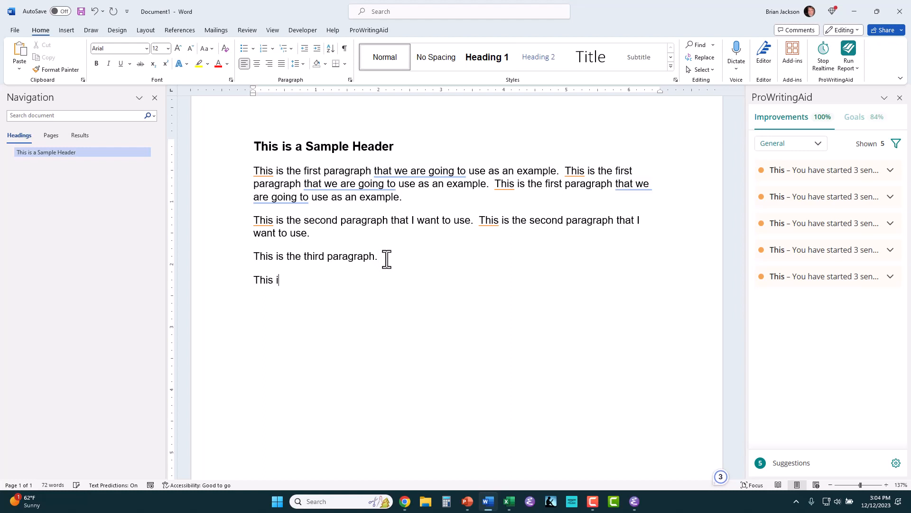
text(s the Second Header)
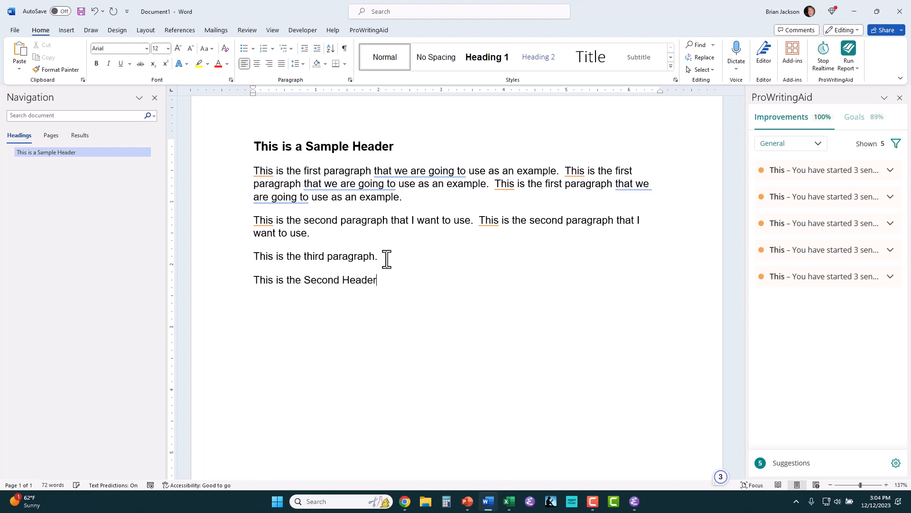
click(480, 67)
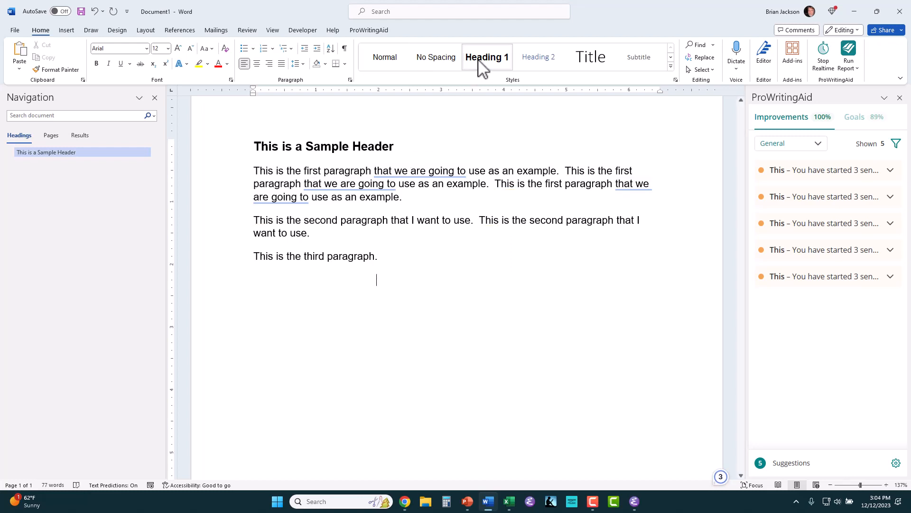
scroll(309, 370, up, 6)
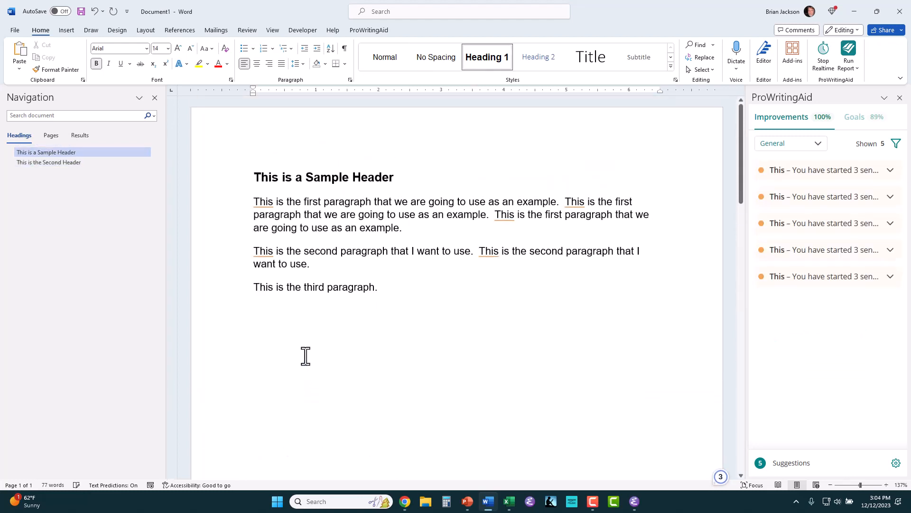
click(76, 162)
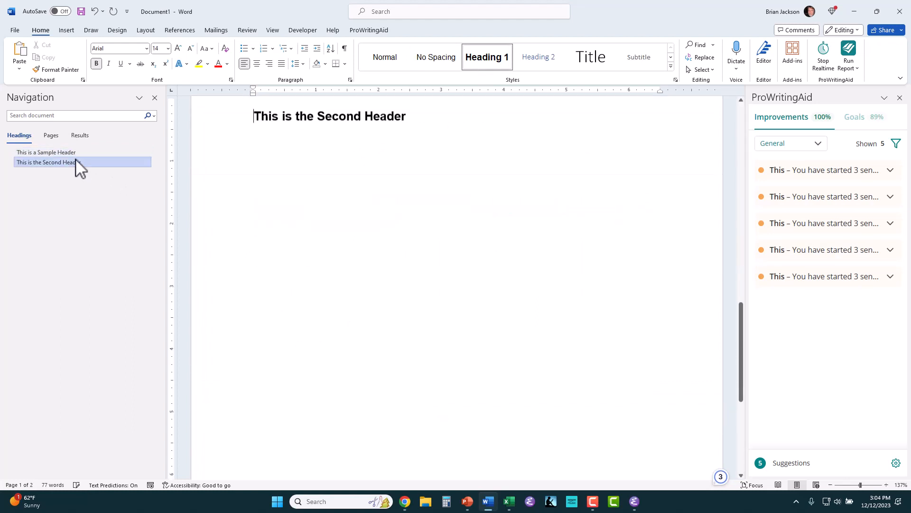
click(74, 155)
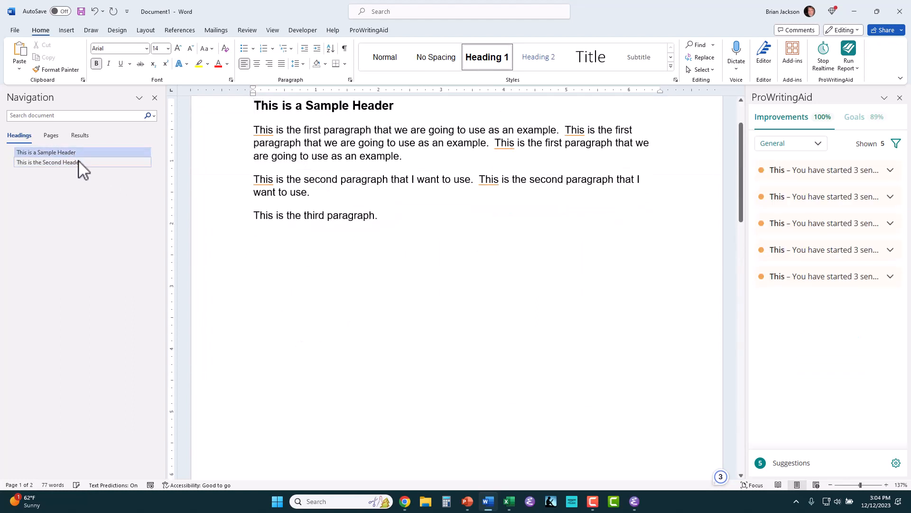
click(78, 162)
click(77, 152)
scroll(279, 178, up, 3)
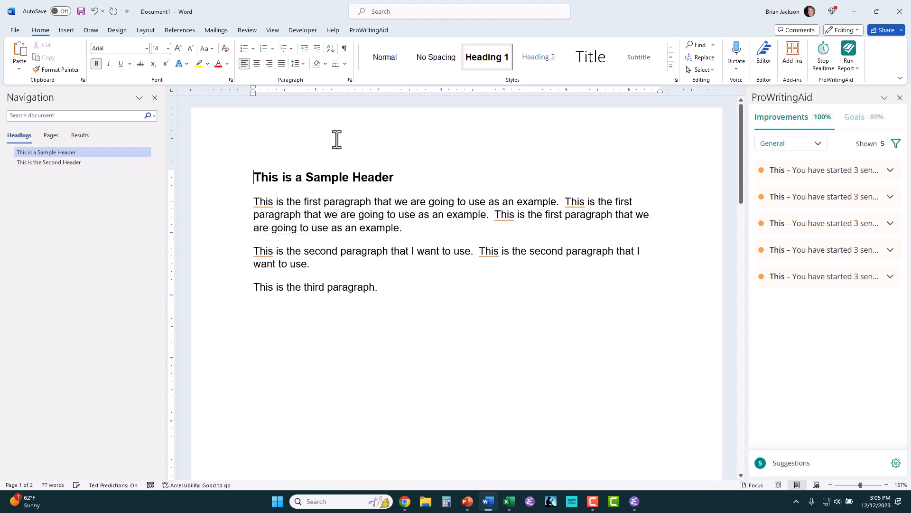
Step: Apply the '1 Heading 1 / 1.1 Heading 2' multilevel list from the List Library
click(291, 49)
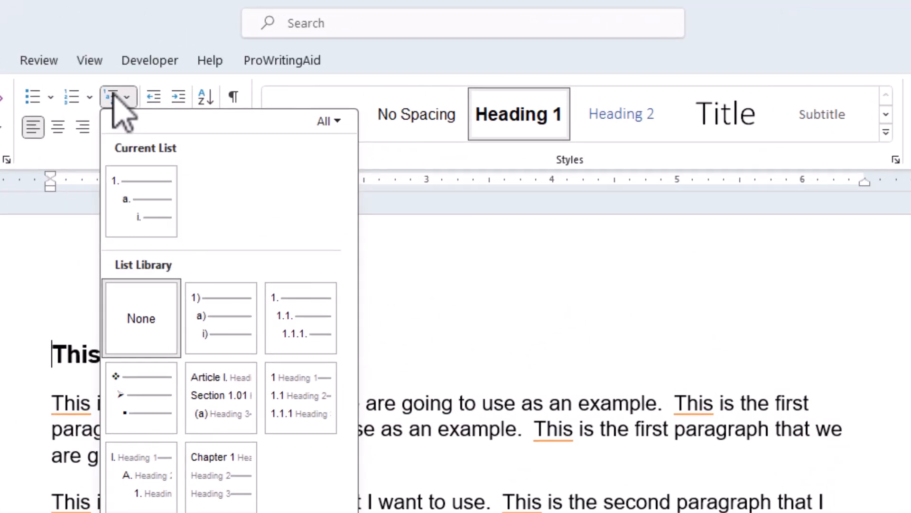
click(49, 222)
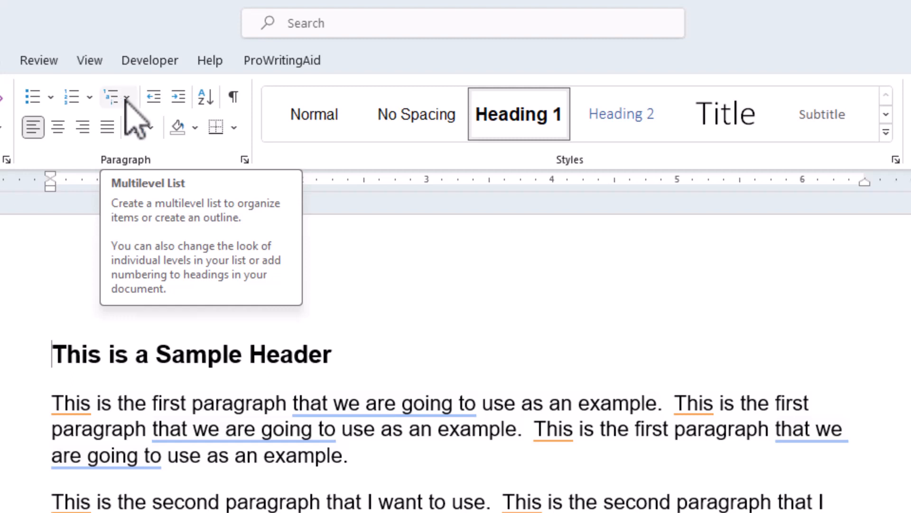
click(127, 99)
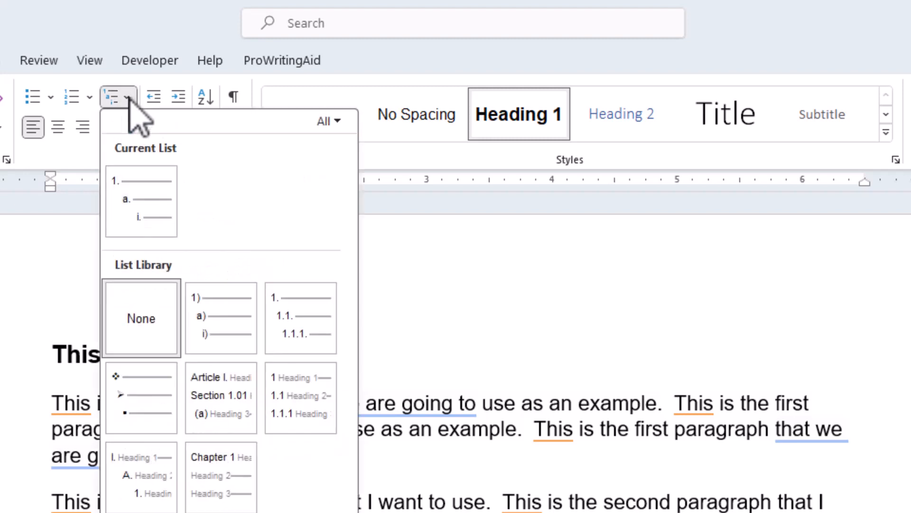
click(284, 399)
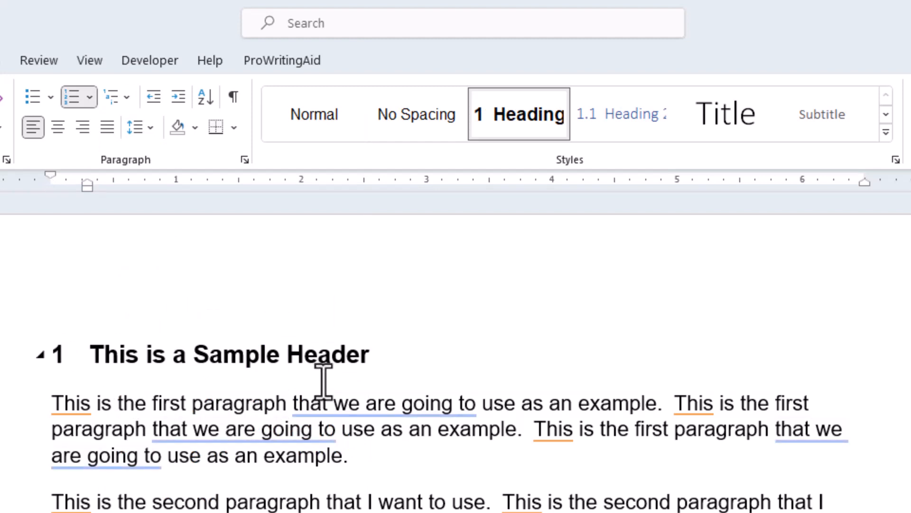
Step: Set the Heading 2 style font to Arial 14 pt bold italic in Automatic colour
right_click(598, 115)
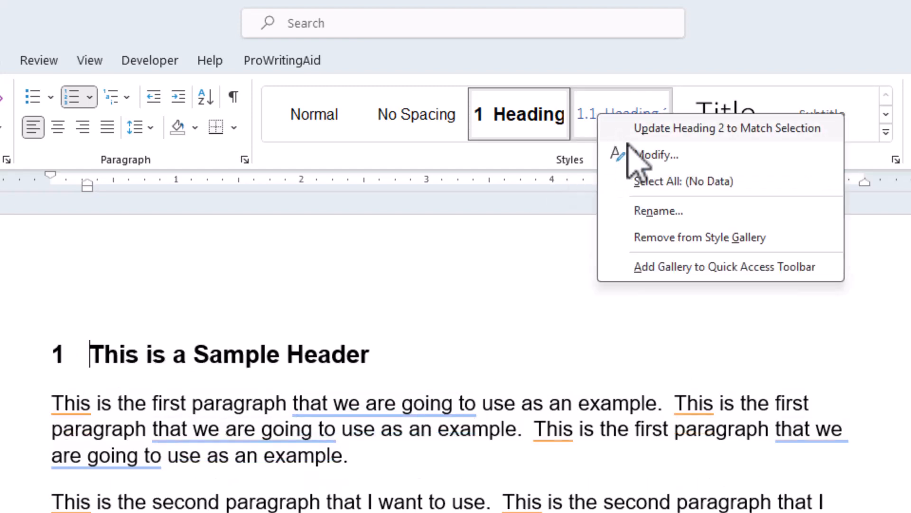
click(646, 154)
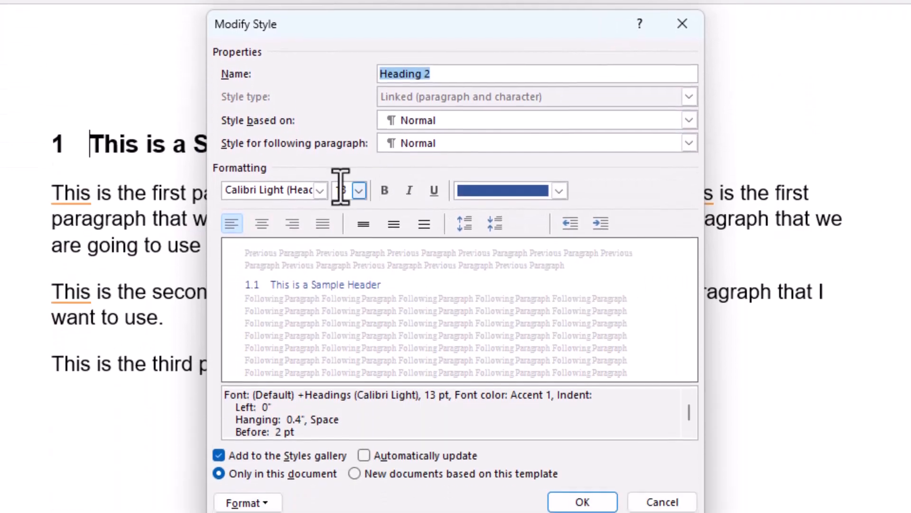
click(321, 405)
click(320, 183)
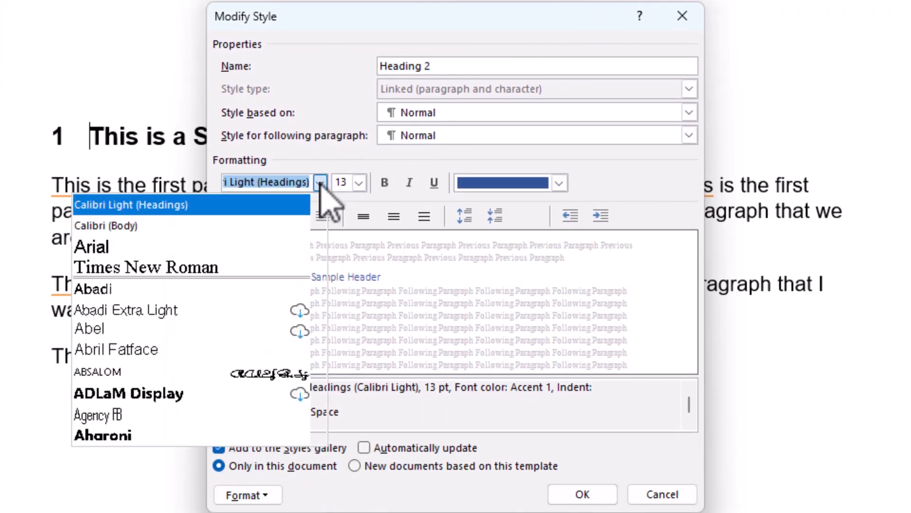
click(284, 238)
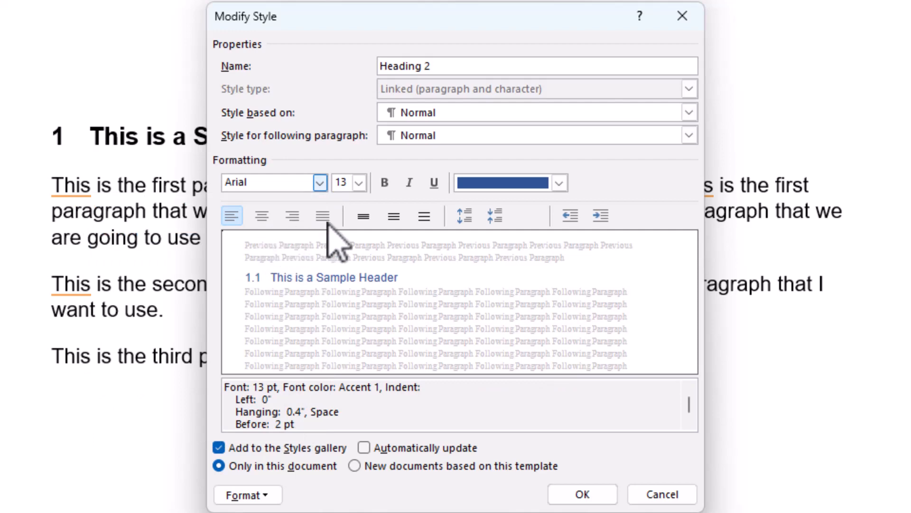
click(359, 183)
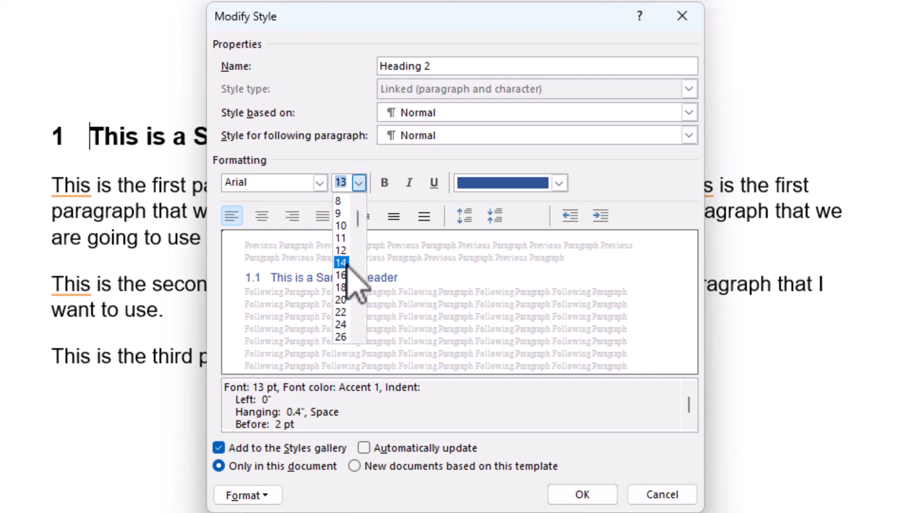
click(352, 262)
click(384, 183)
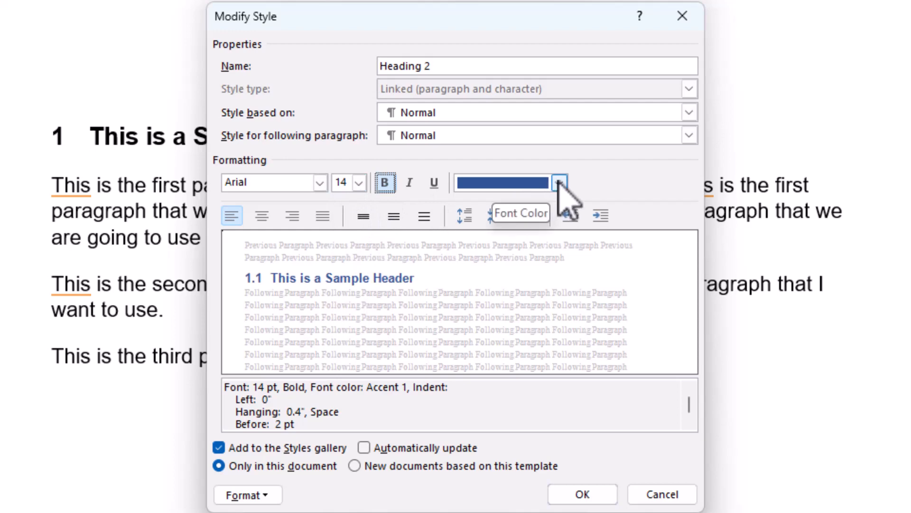
click(559, 183)
click(524, 206)
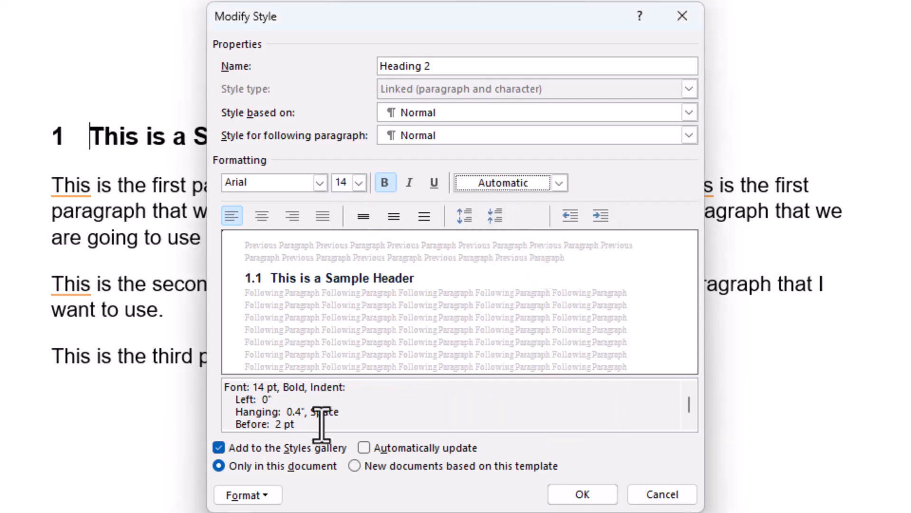
click(265, 494)
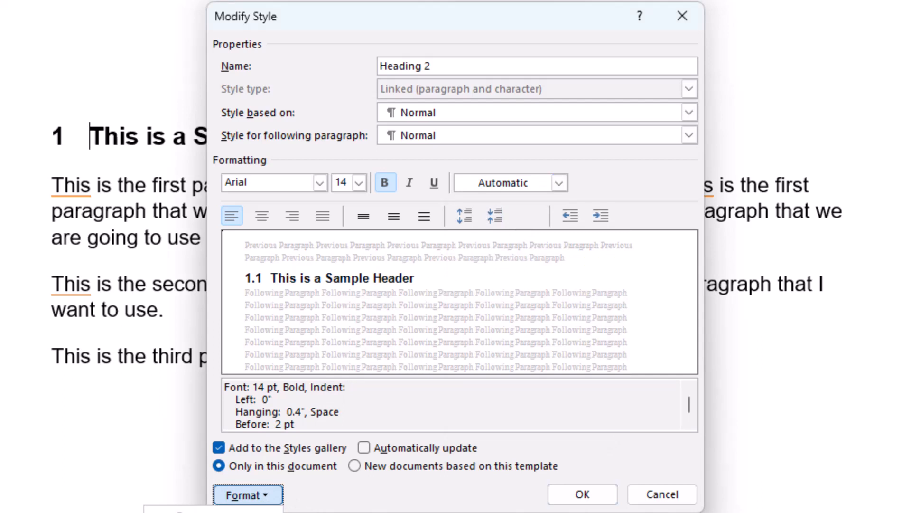
click(410, 184)
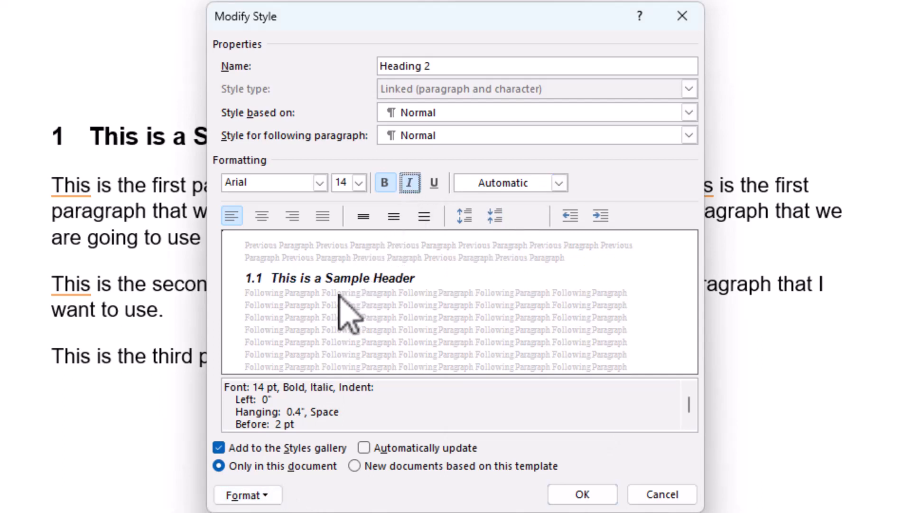
Step: Give Heading 2 Auto spacing before and 12 pt after, and save the style
click(253, 494)
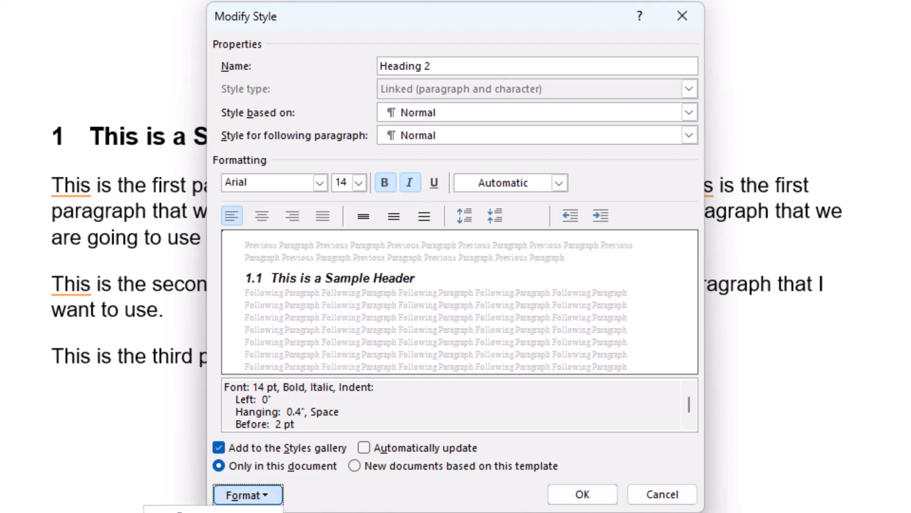
click(233, 512)
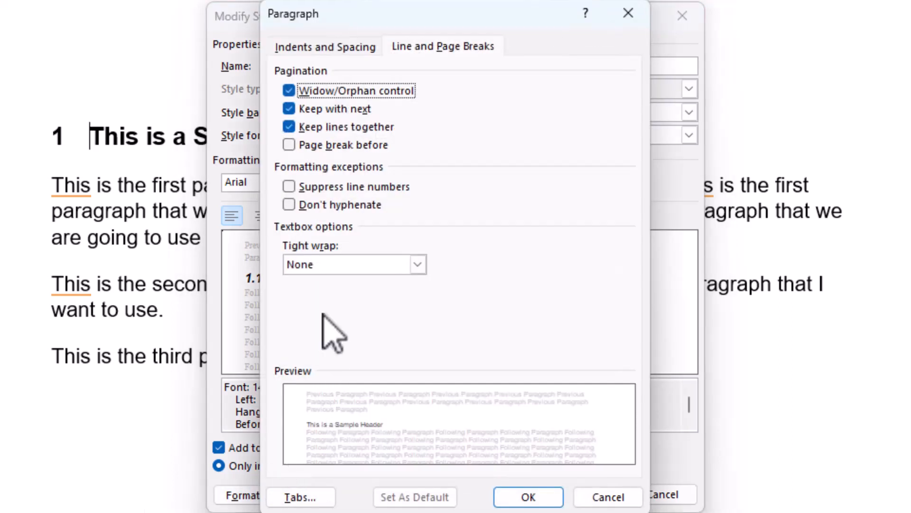
click(312, 46)
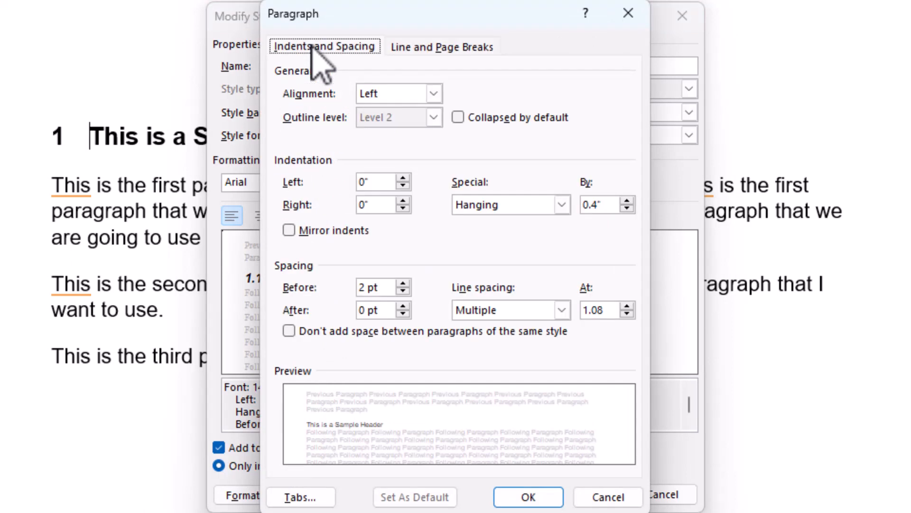
click(403, 291)
click(404, 306)
click(403, 306)
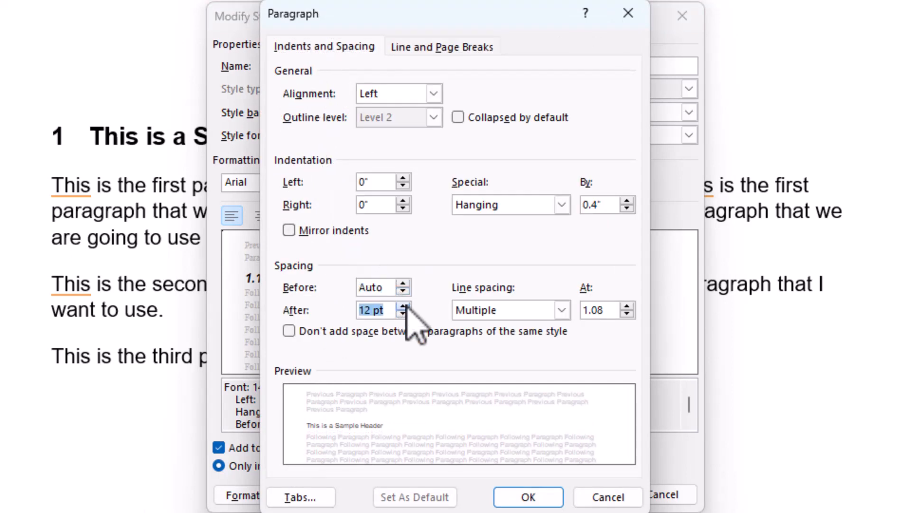
click(530, 496)
click(583, 495)
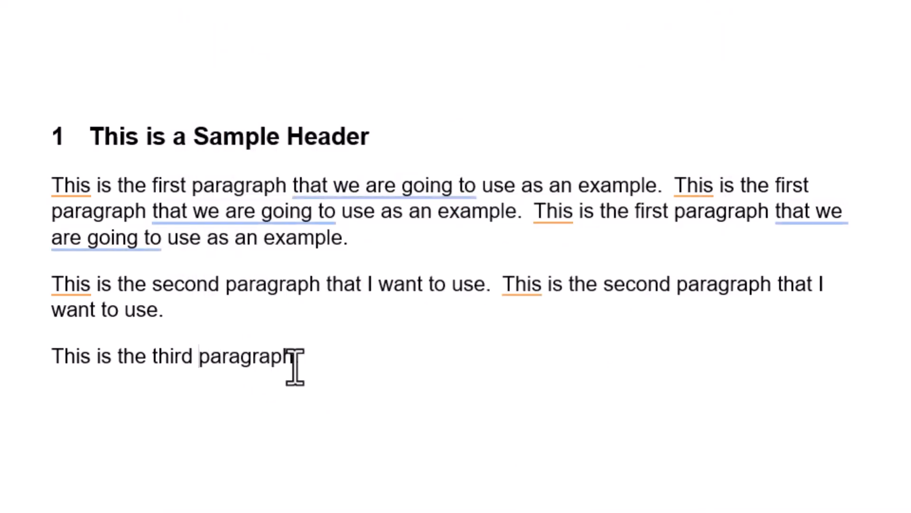
click(306, 356)
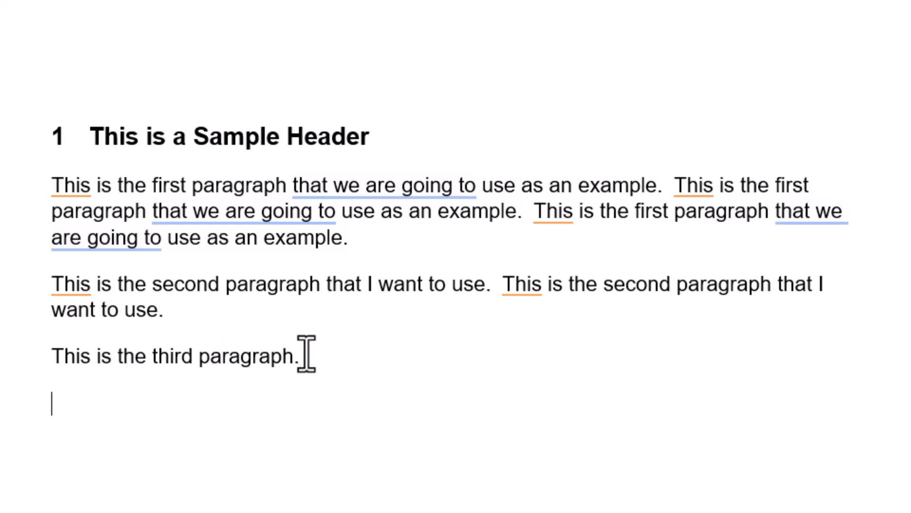
Step: Type 'This is a Subheader' on a new line after the third paragraph
text(This is a su)
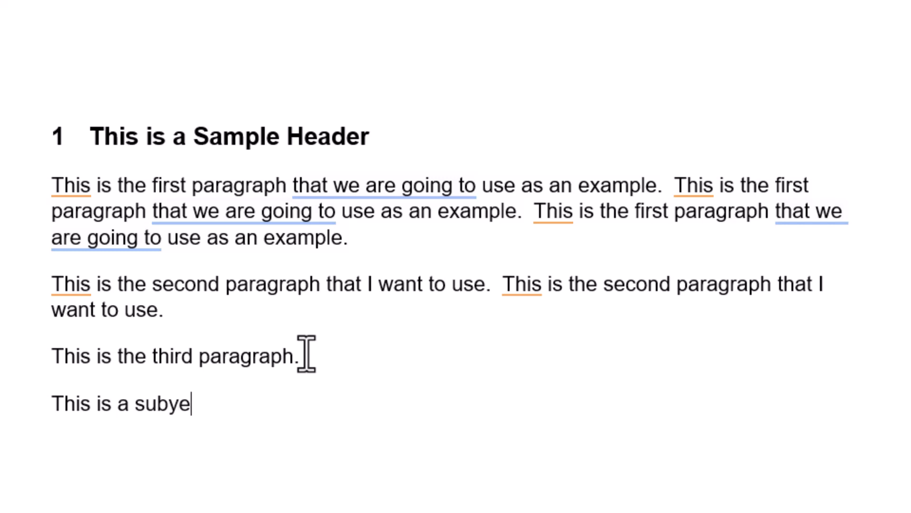
text(bheader)
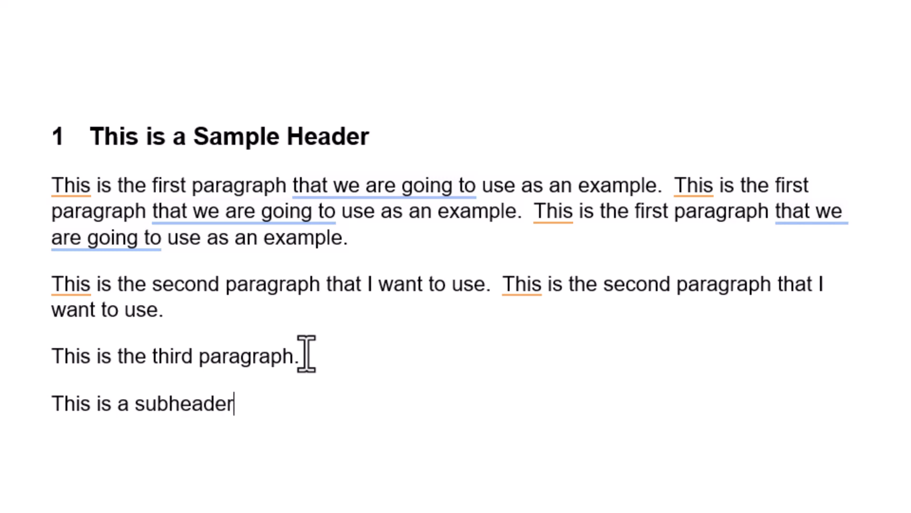
click(145, 404)
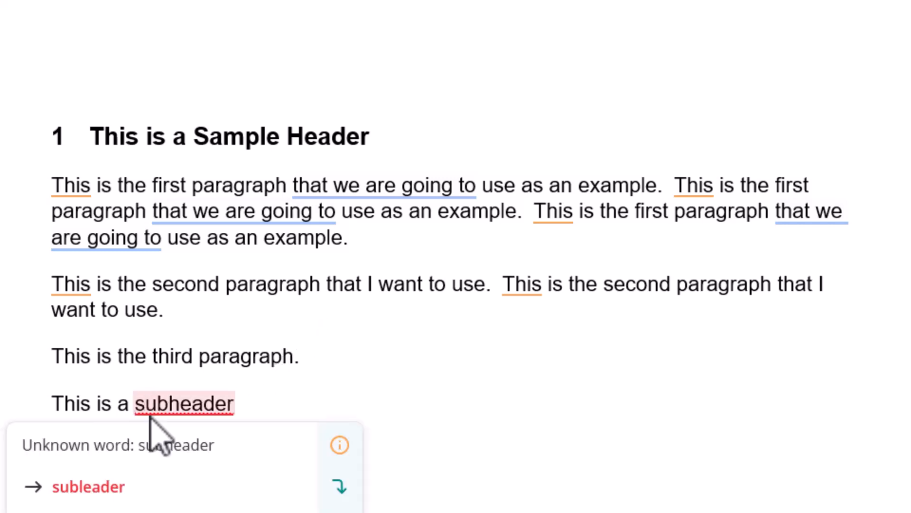
key(BackSpace)
text(S)
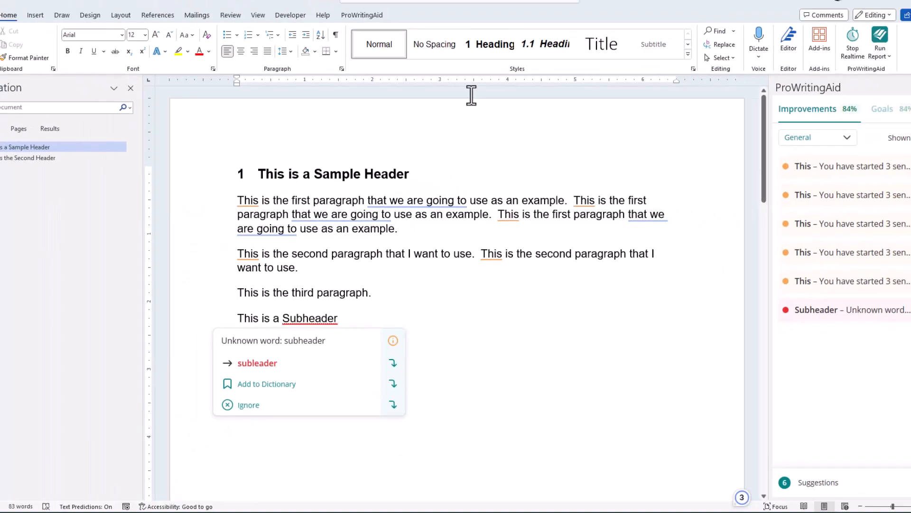
Step: Apply Heading 2 to the line so it becomes numbered 1.1, then check it in Navigation
click(541, 64)
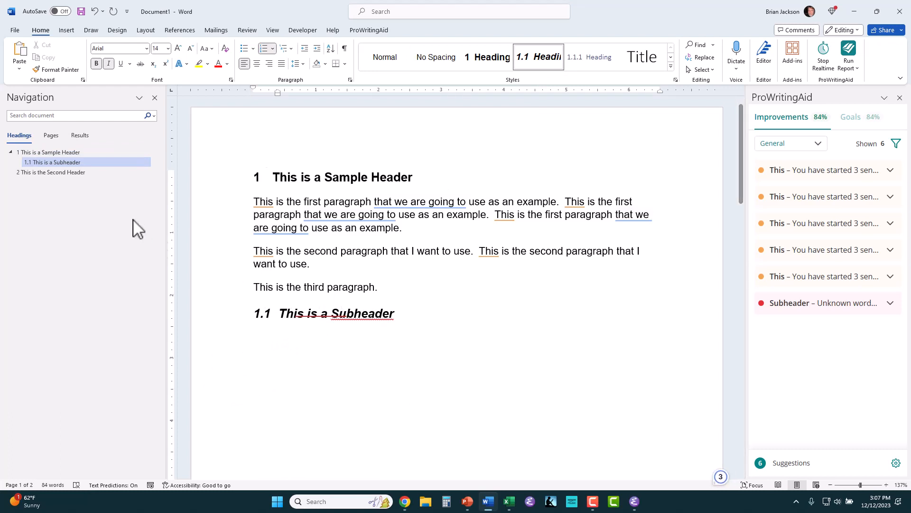
click(53, 171)
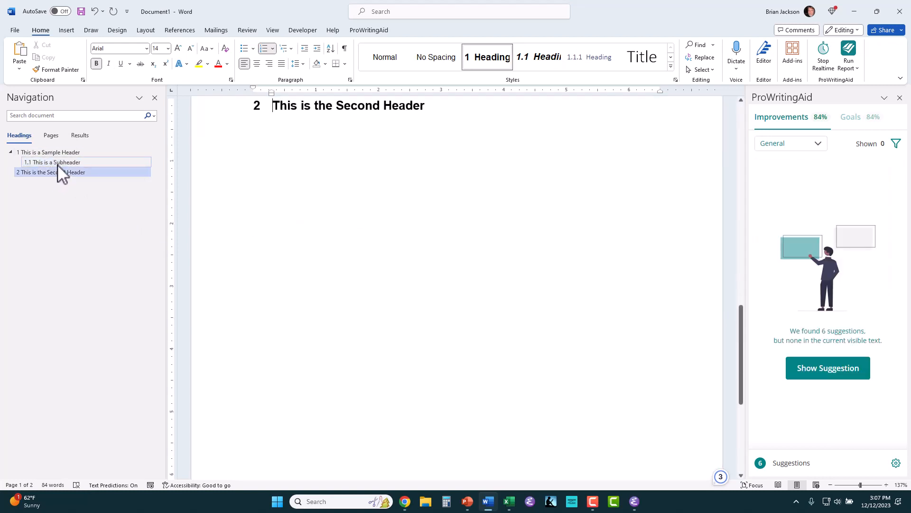
click(57, 163)
click(57, 152)
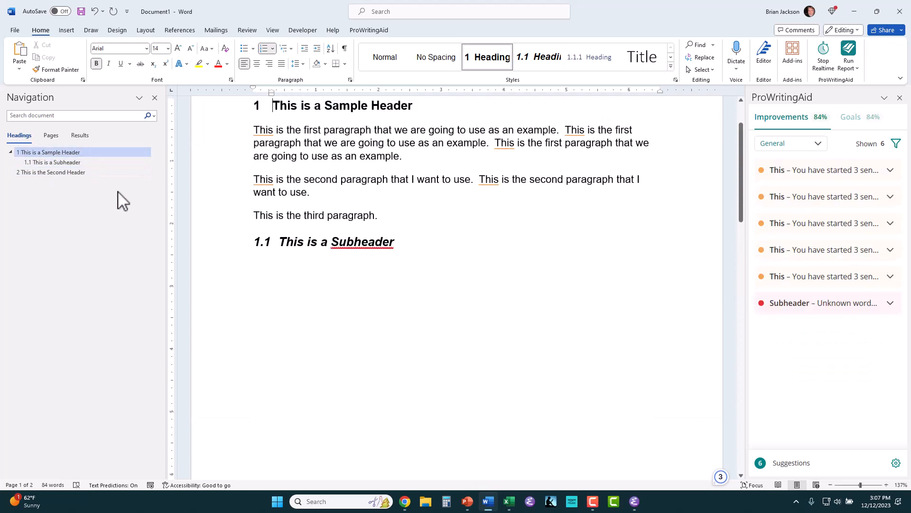
Step: Set the Heading 3 style font to Arial 14 pt italic in Automatic colour
right_click(588, 62)
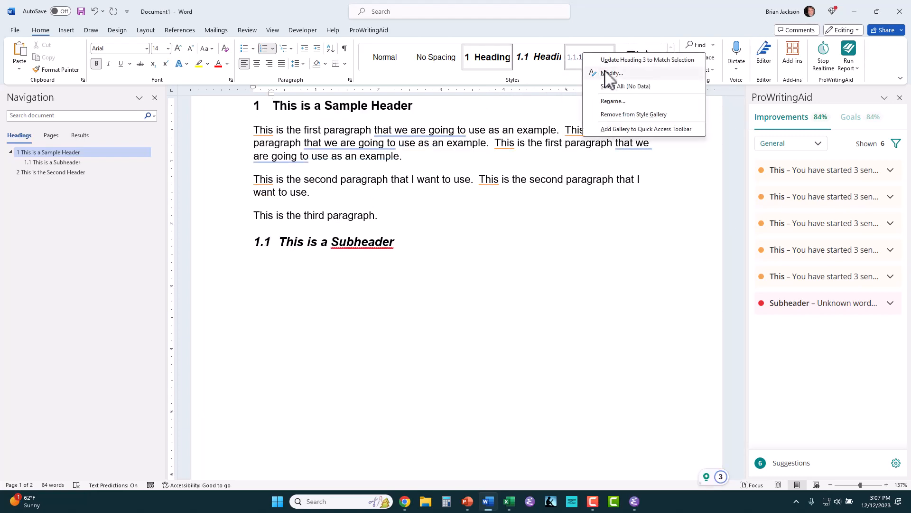
click(605, 75)
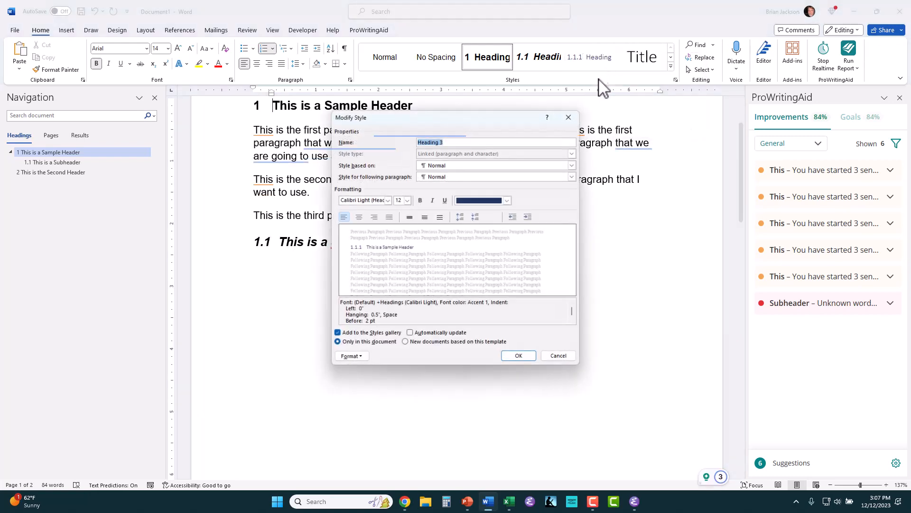
click(388, 200)
click(371, 232)
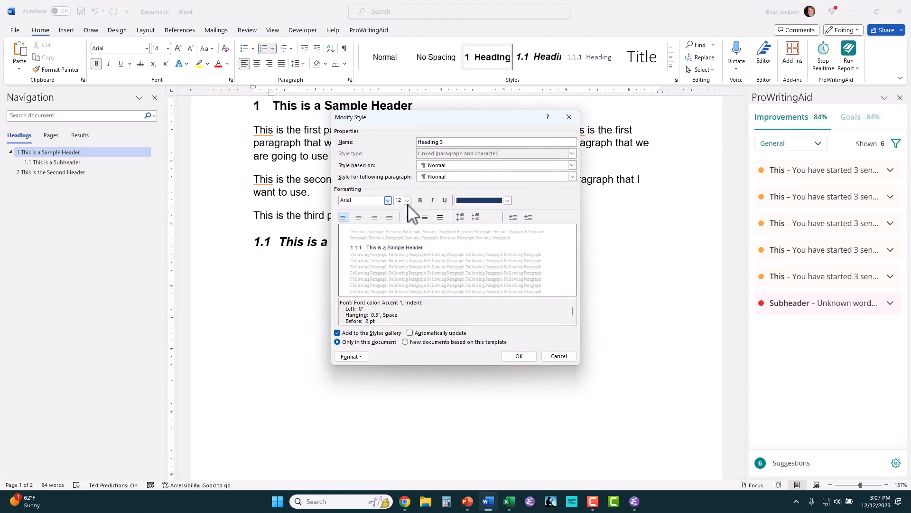
click(407, 200)
click(399, 240)
click(432, 200)
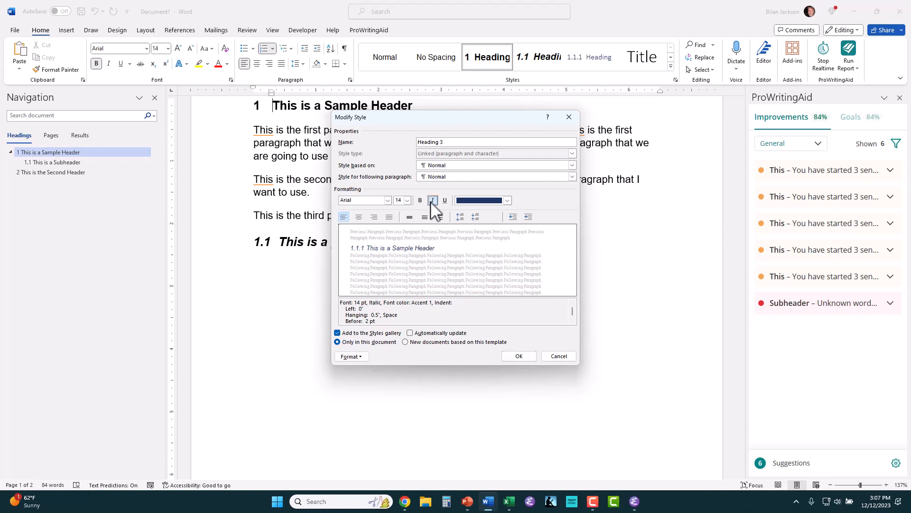
click(507, 199)
click(494, 213)
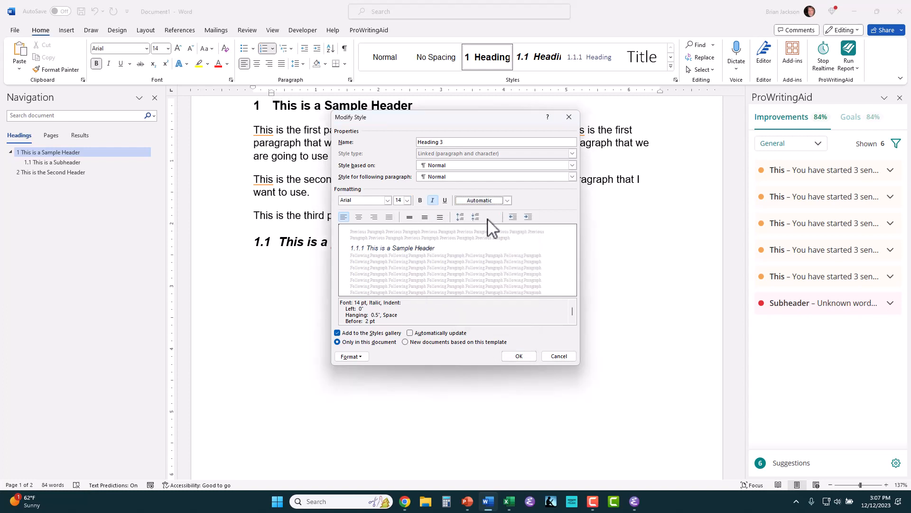
Step: Give Heading 3 0 pt spacing before and 12 pt after, and save the style
click(359, 356)
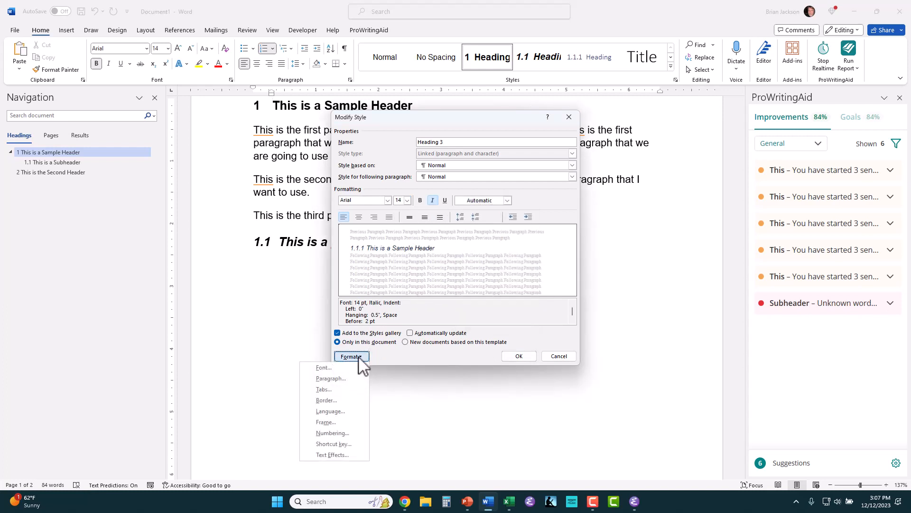
click(349, 380)
click(429, 255)
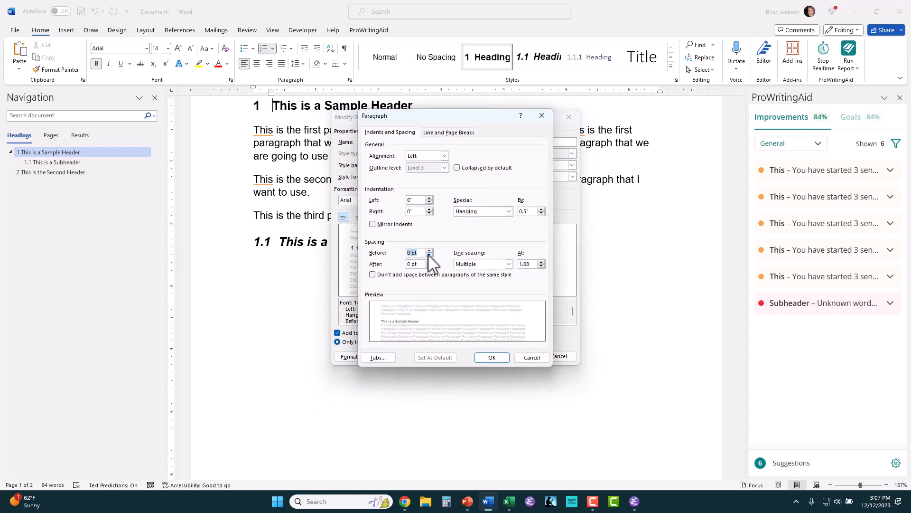
click(429, 255)
click(429, 261)
click(429, 261)
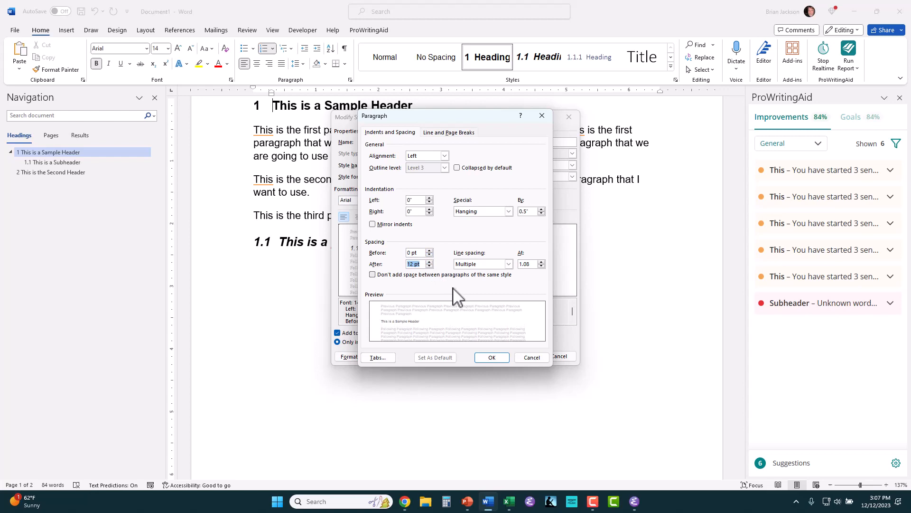
click(493, 357)
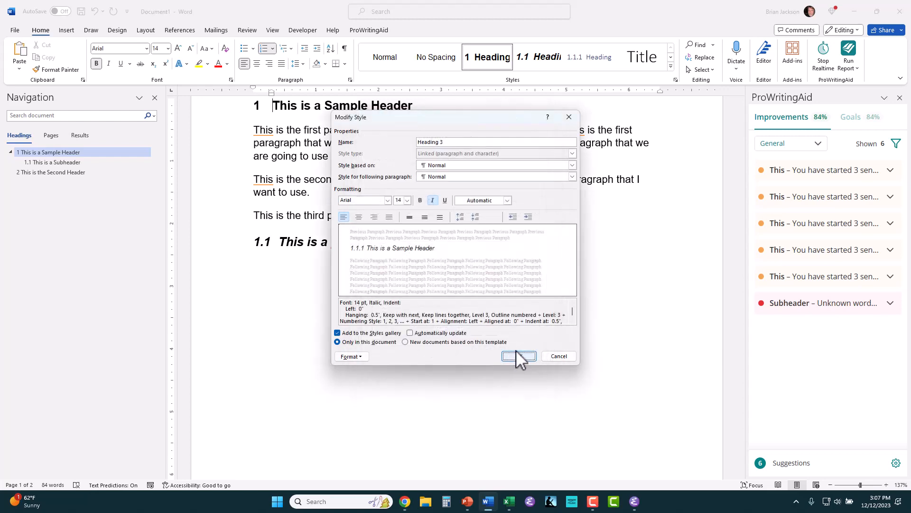
click(518, 355)
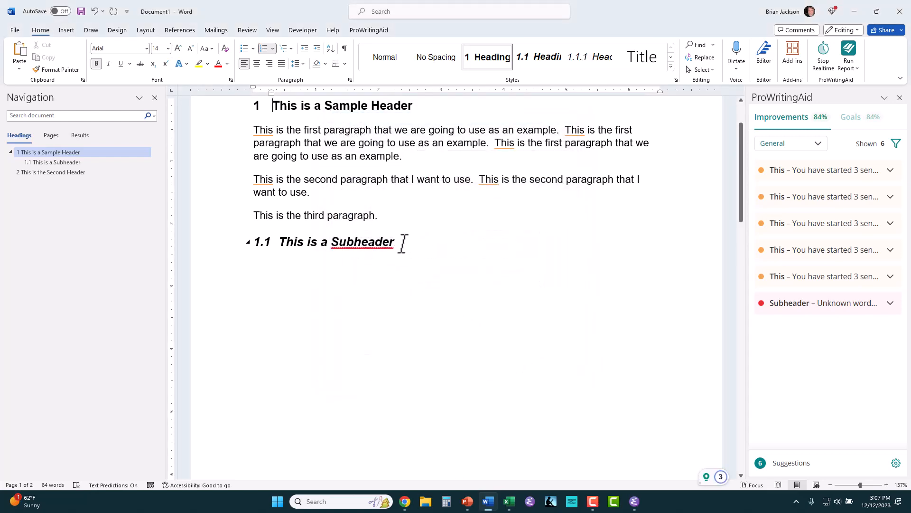
click(403, 243)
key(Return)
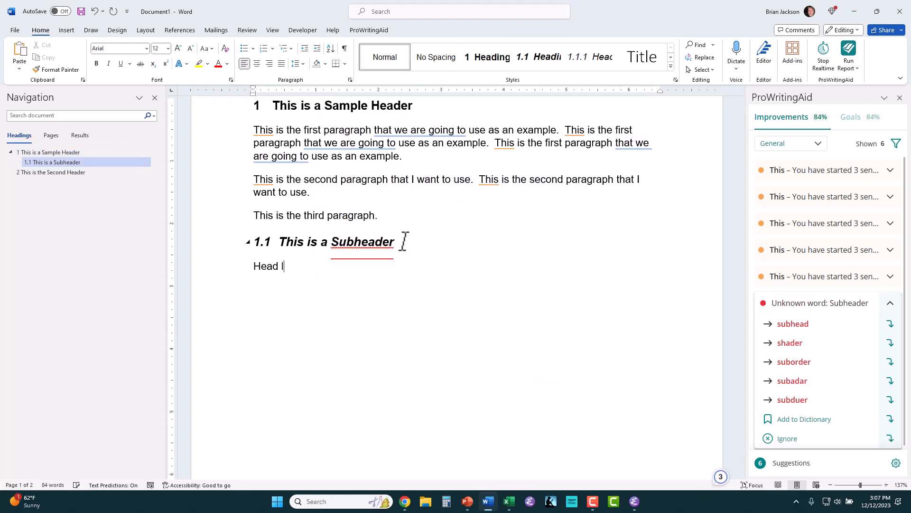
Step: Type 'Head Level' on the new line and apply Heading 3 so it numbers as 1.1.1
text(Head Leve 3)
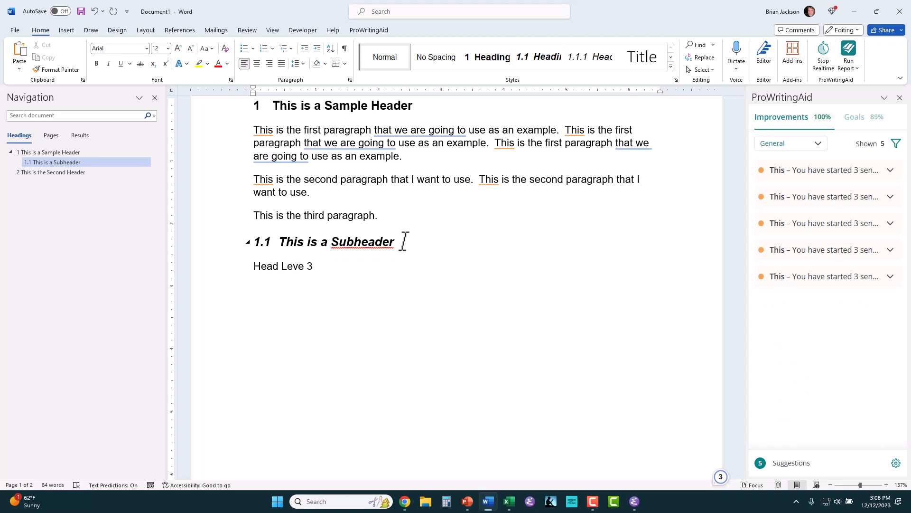
click(593, 60)
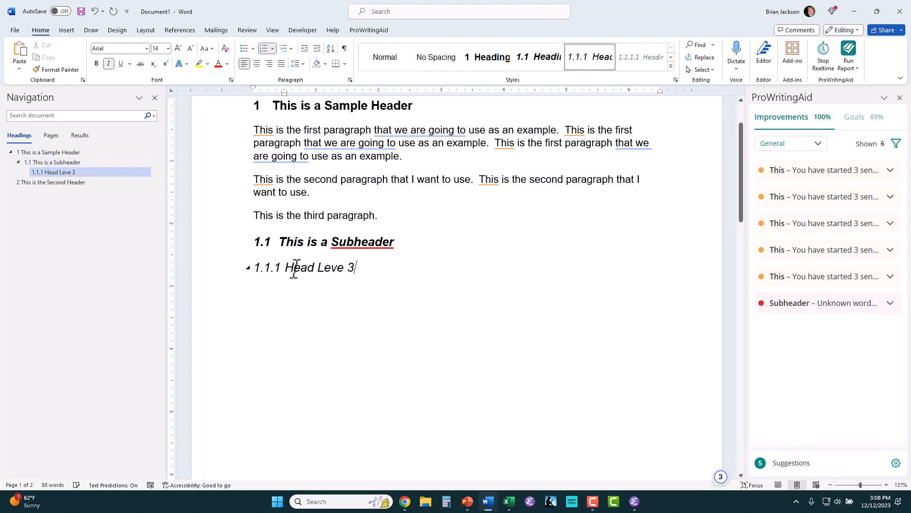
click(344, 267)
text(l)
scroll(248, 255, up, 2)
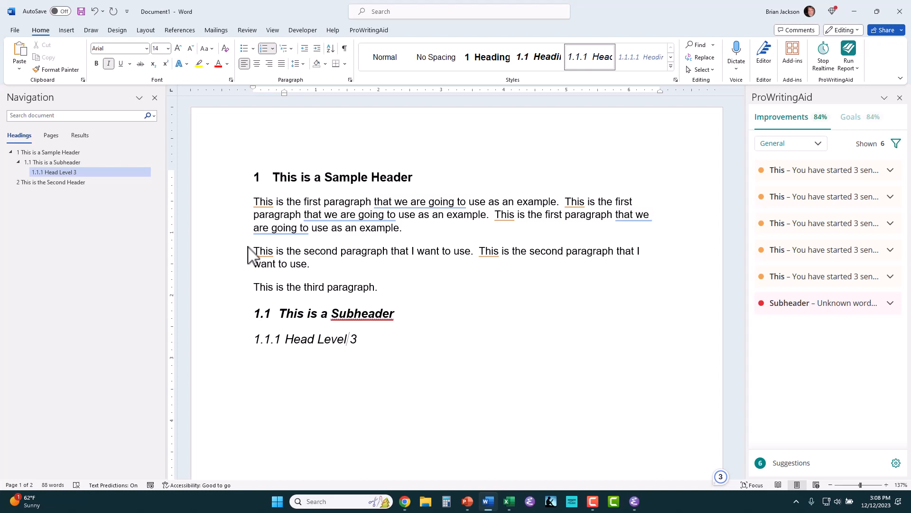
Step: Select and delete the 1.1 subheader and 1.1.1 Head Level 3 lines
mouse_move(258, 313)
mouse_down()
mouse_move(353, 338)
mouse_move(254, 332)
mouse_move(299, 322)
mouse_move(386, 348)
mouse_up()
key(Delete)
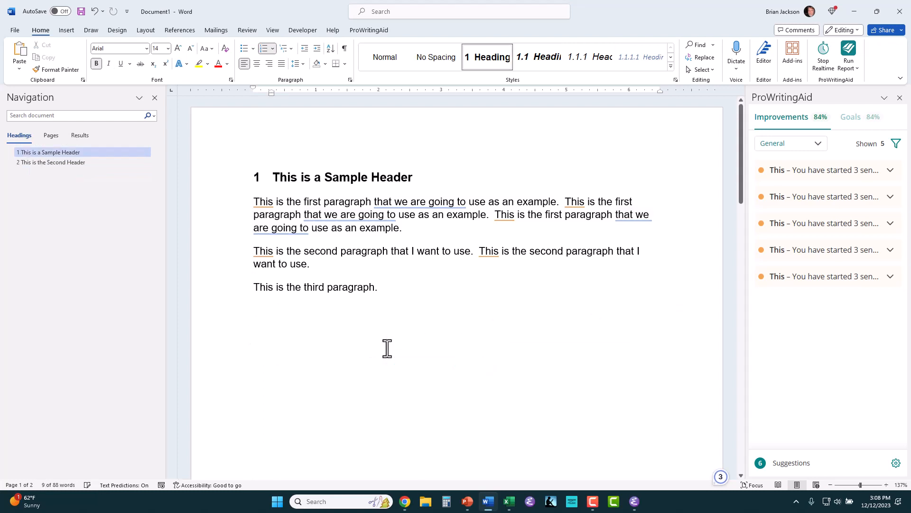
scroll(340, 356, down, 10)
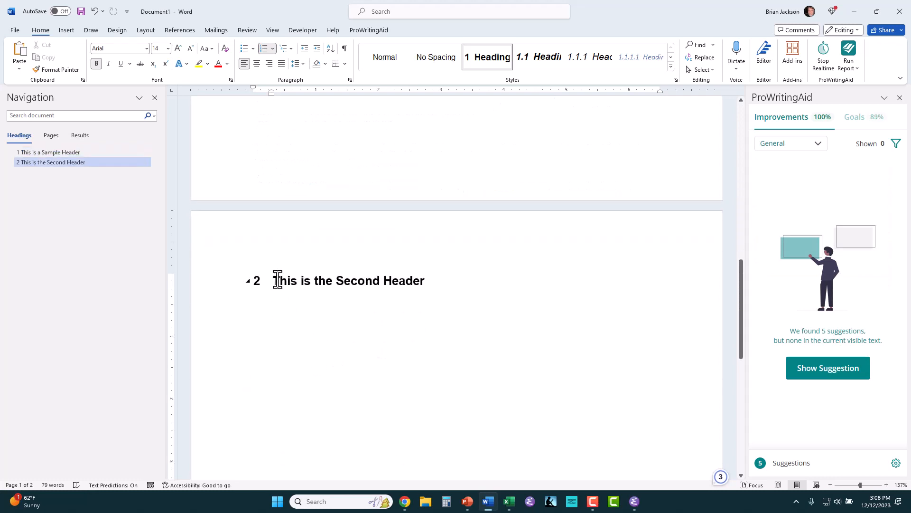
scroll(278, 280, up, 10)
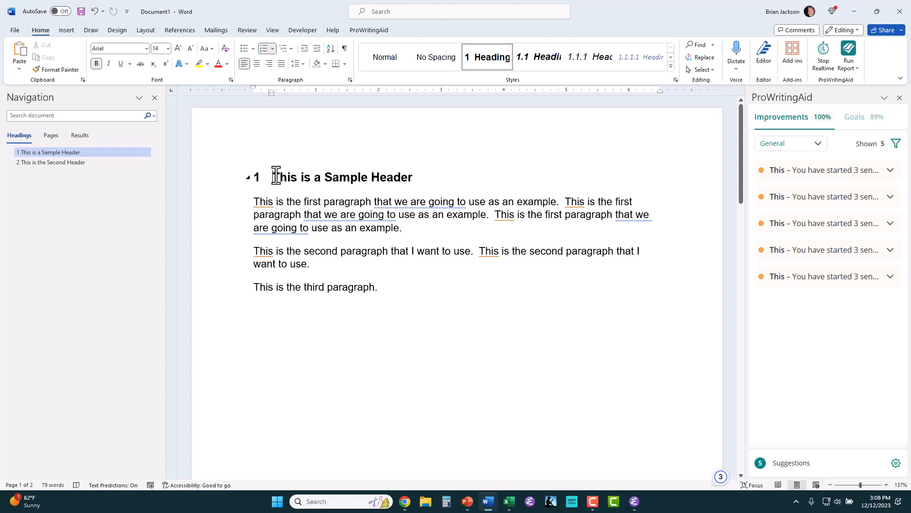
Step: Set the multilevel list to None for 'This is a Sample Header' and 'This is the Second Header'
click(291, 49)
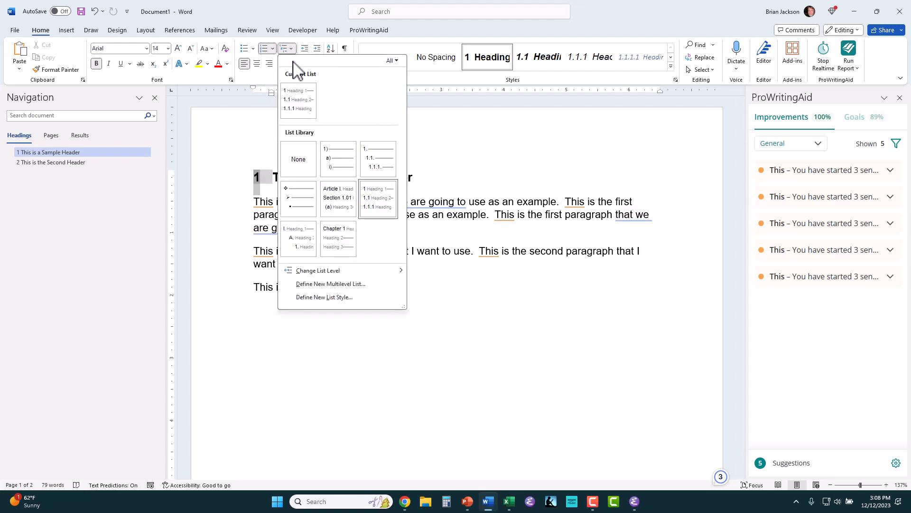
click(251, 106)
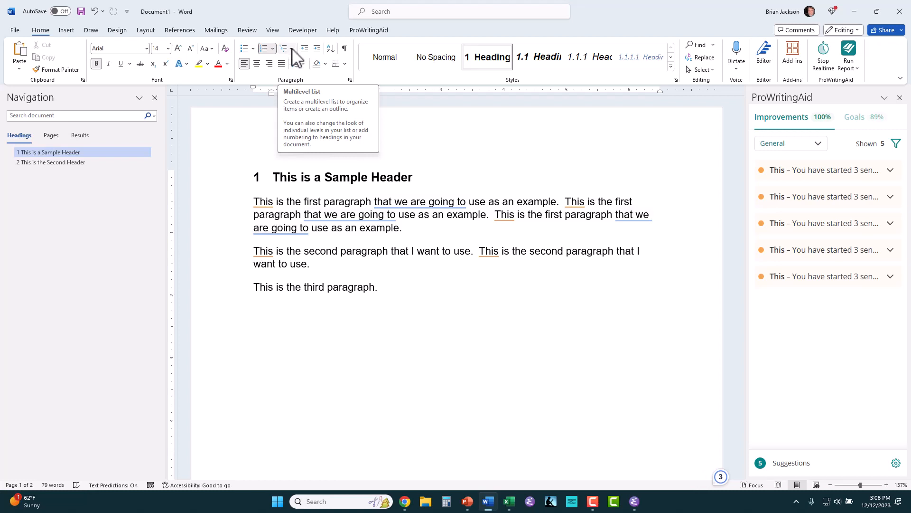
click(291, 49)
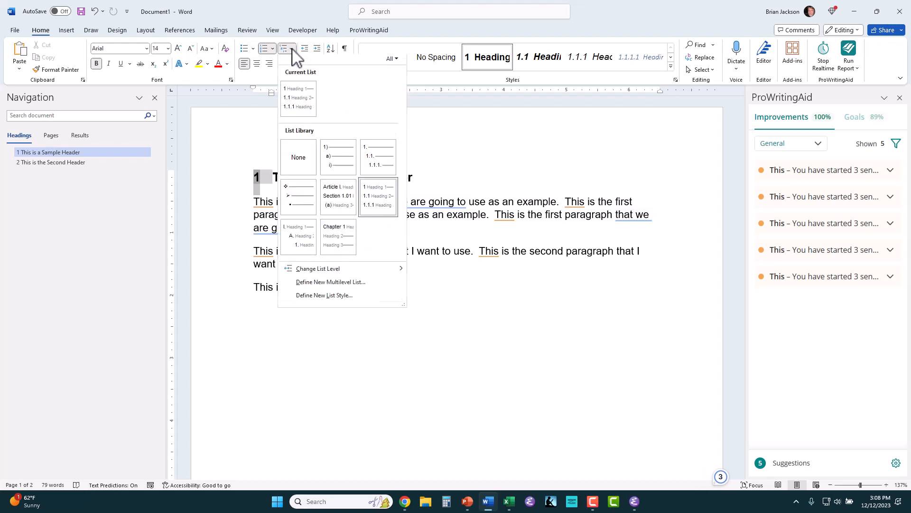
click(290, 158)
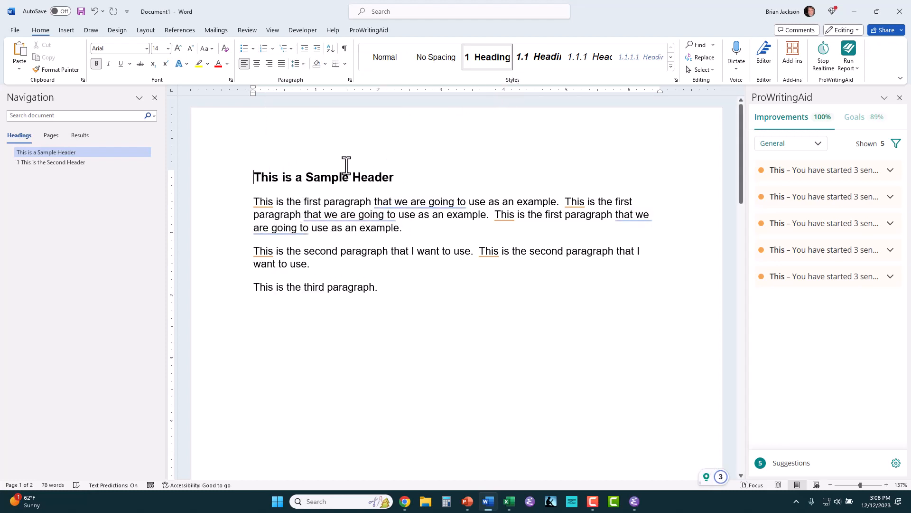
click(97, 162)
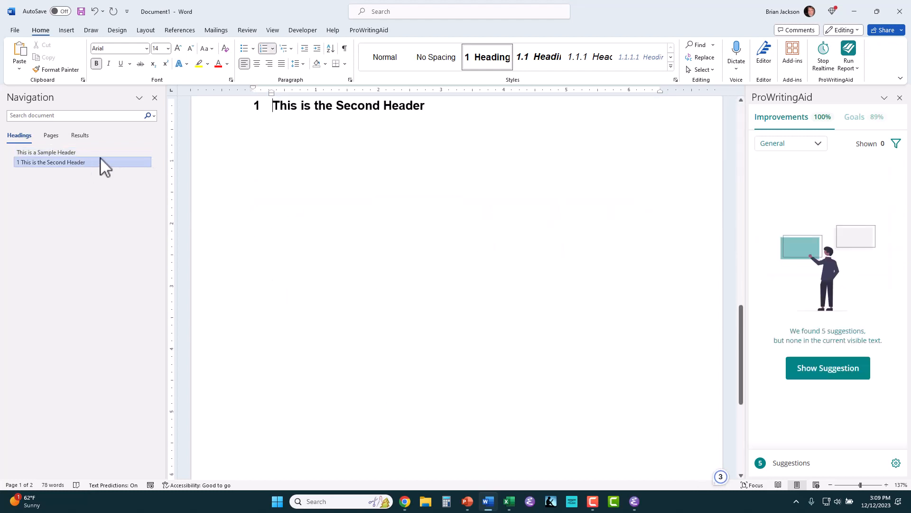
click(288, 49)
click(304, 157)
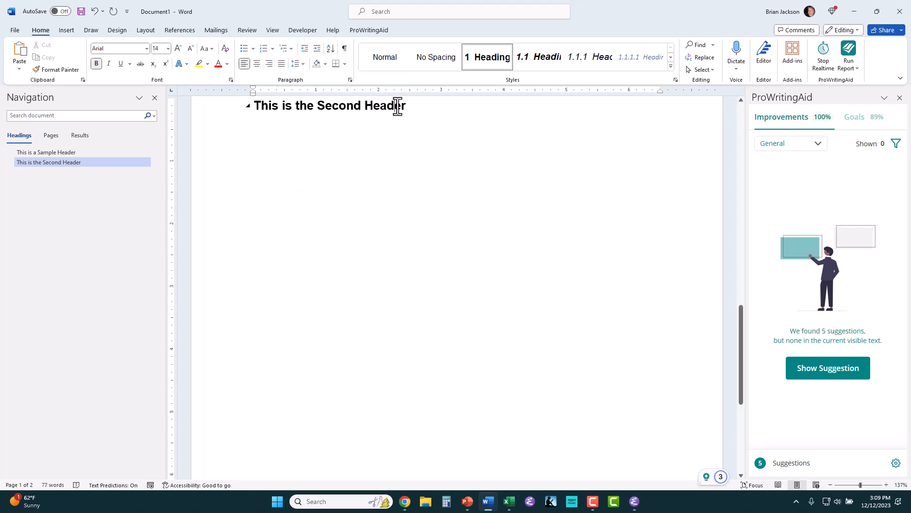
right_click(479, 56)
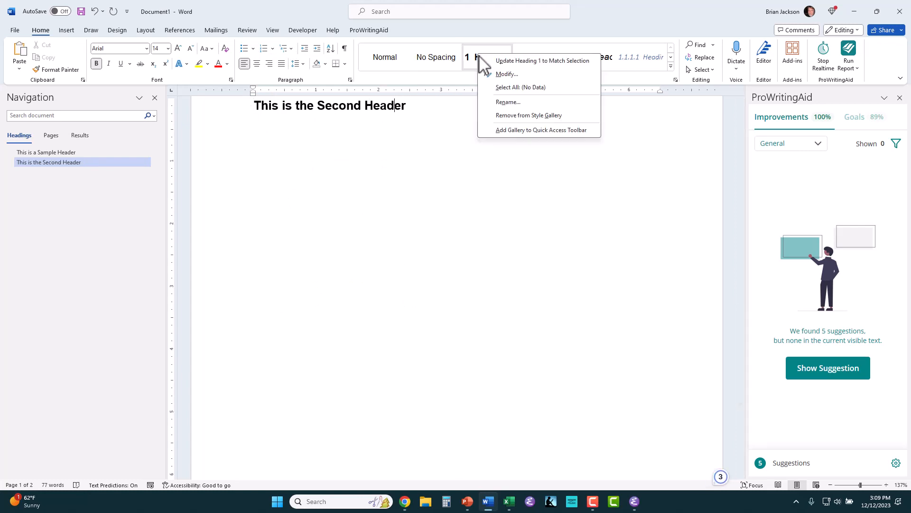
click(501, 75)
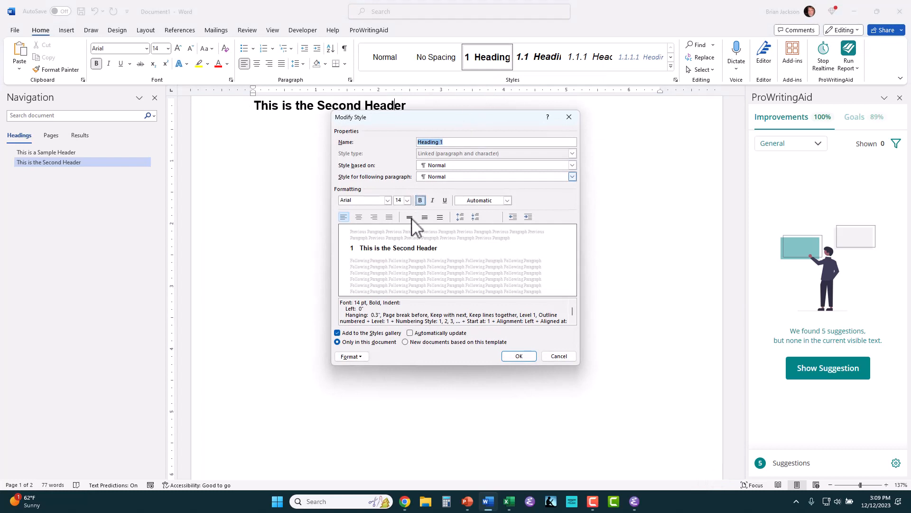
click(363, 355)
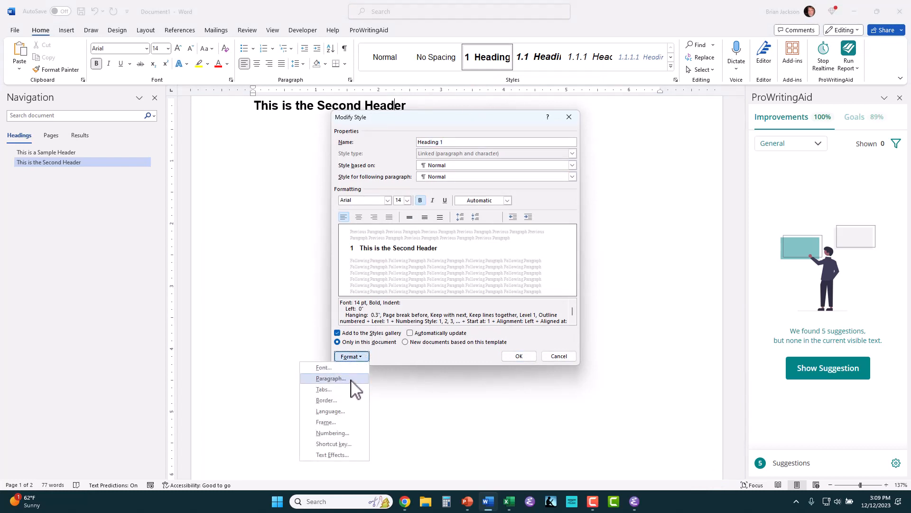
click(333, 432)
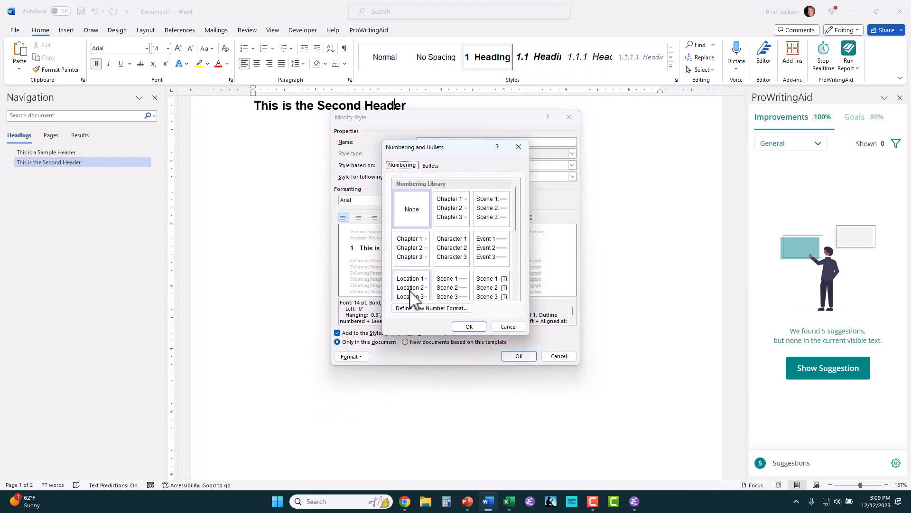
click(408, 211)
click(469, 328)
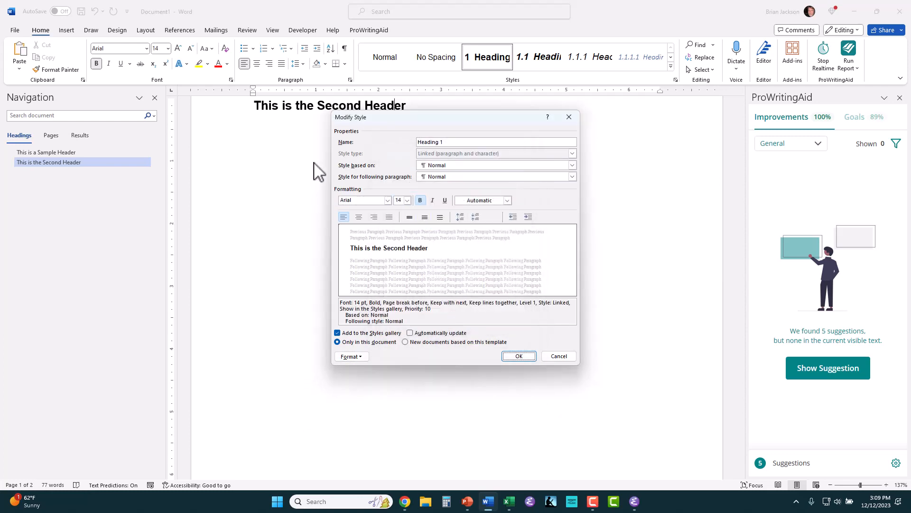
click(556, 363)
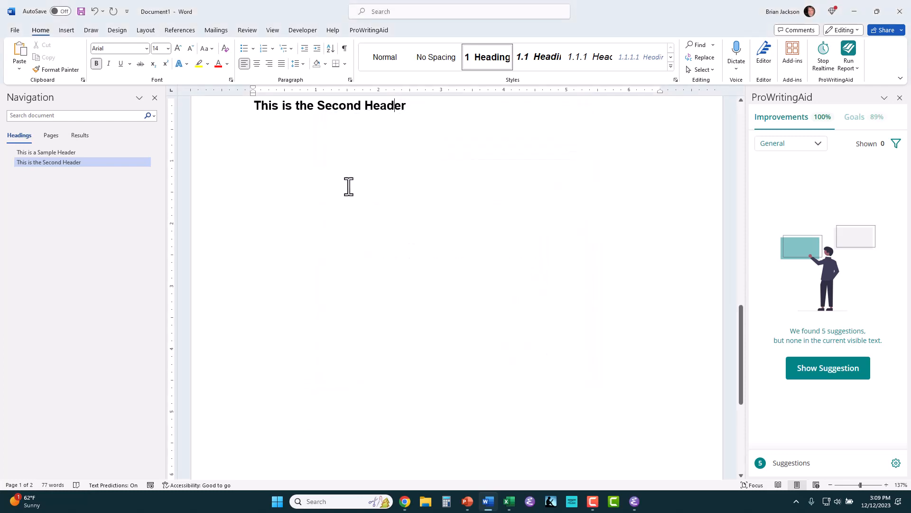
Step: Select the 'This is a Sample Header' line and begin typing the new chapter title over it
scroll(311, 137, up, 10)
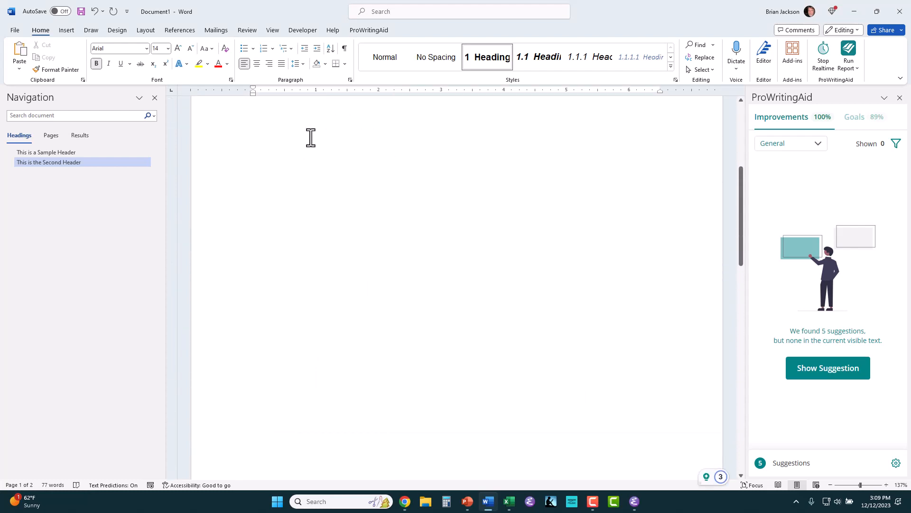
scroll(311, 138, up, 5)
triple_click(313, 178)
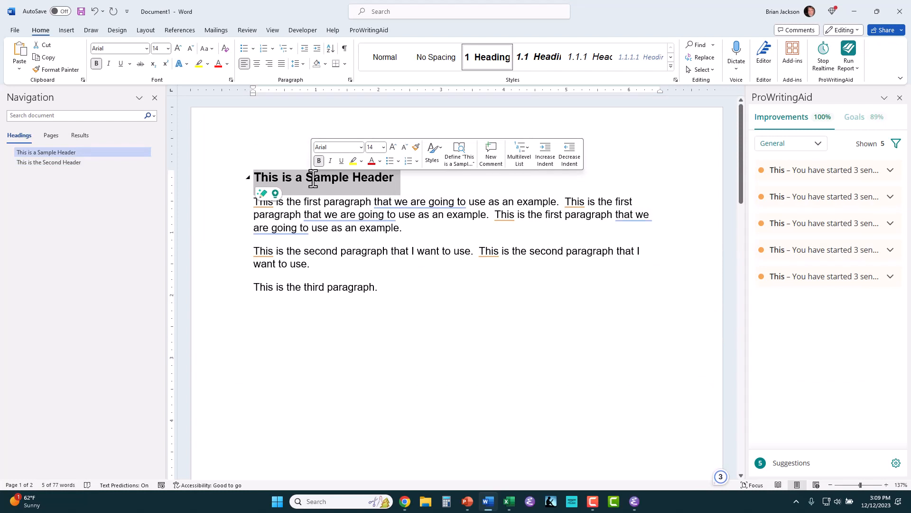
text(Chat)
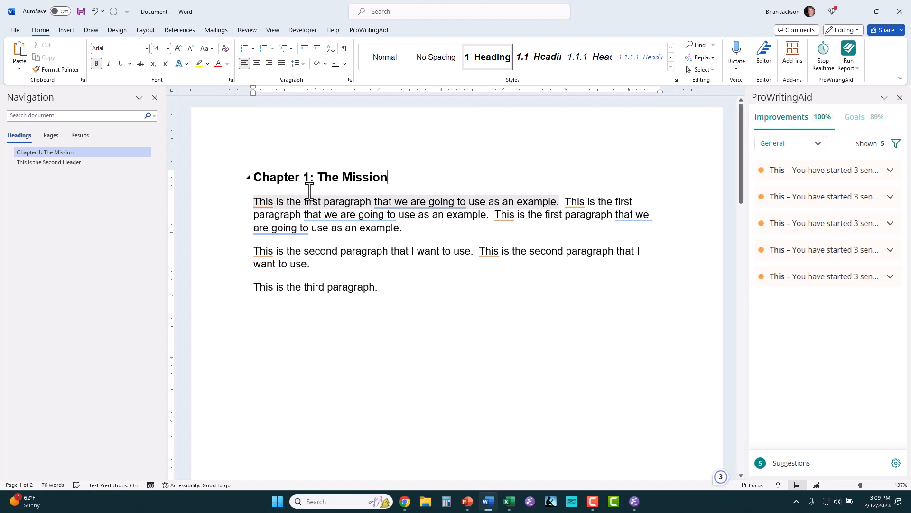
Step: Change the Heading 1 style definition to Center alignment
right_click(478, 64)
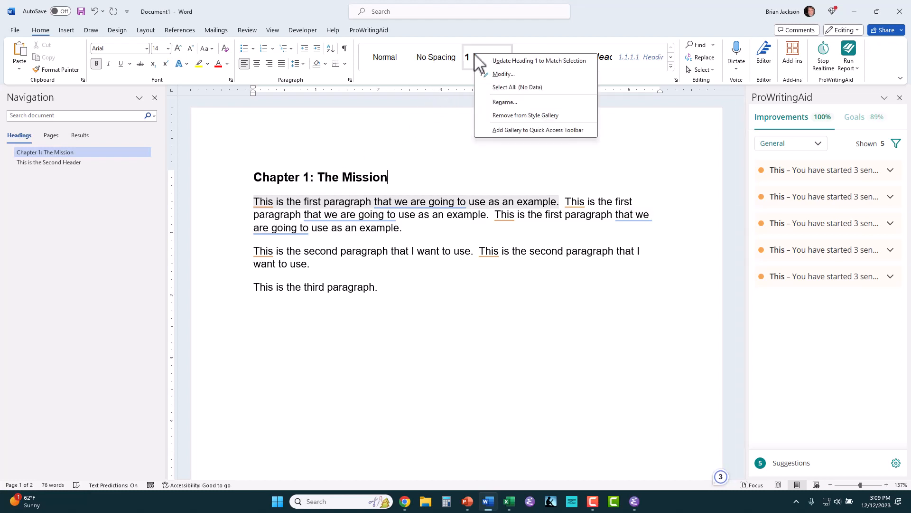
click(496, 74)
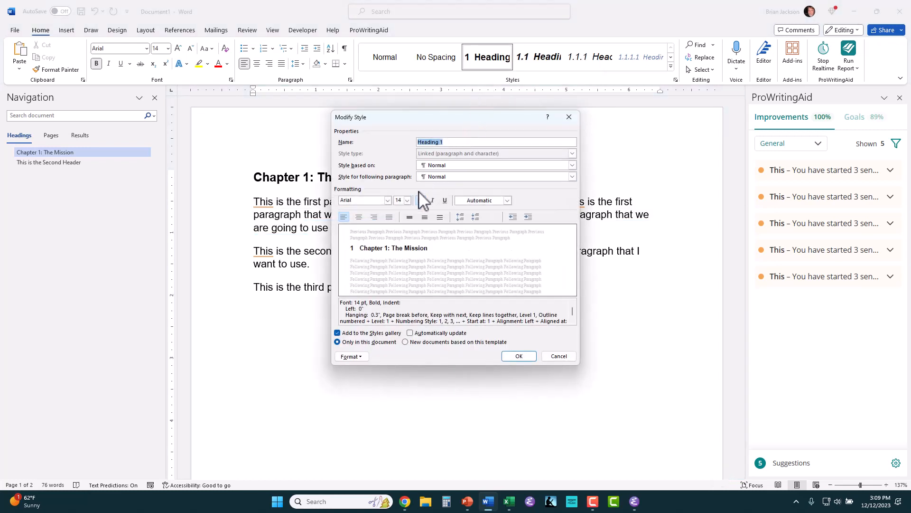
click(359, 217)
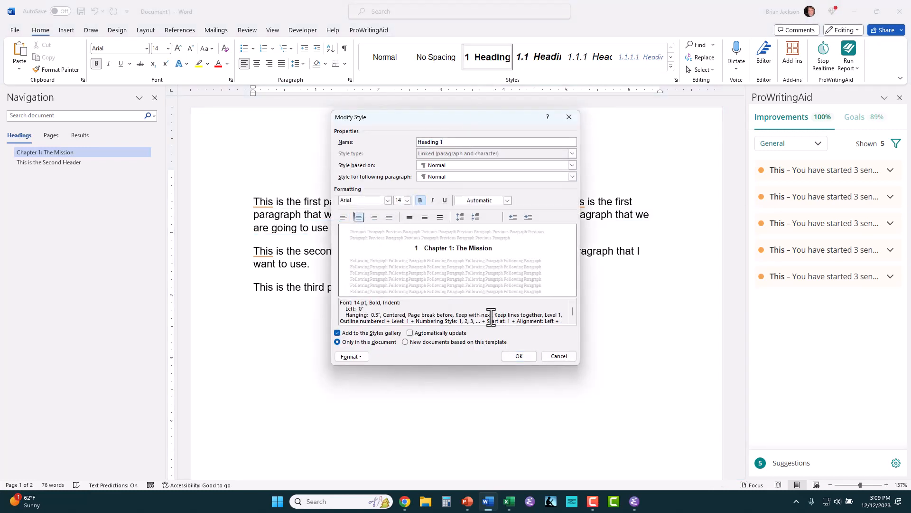
click(509, 356)
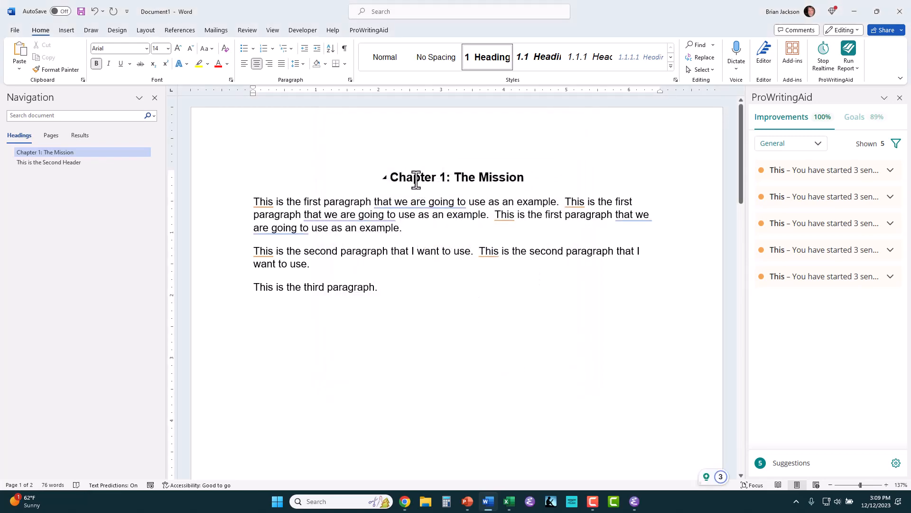
click(385, 58)
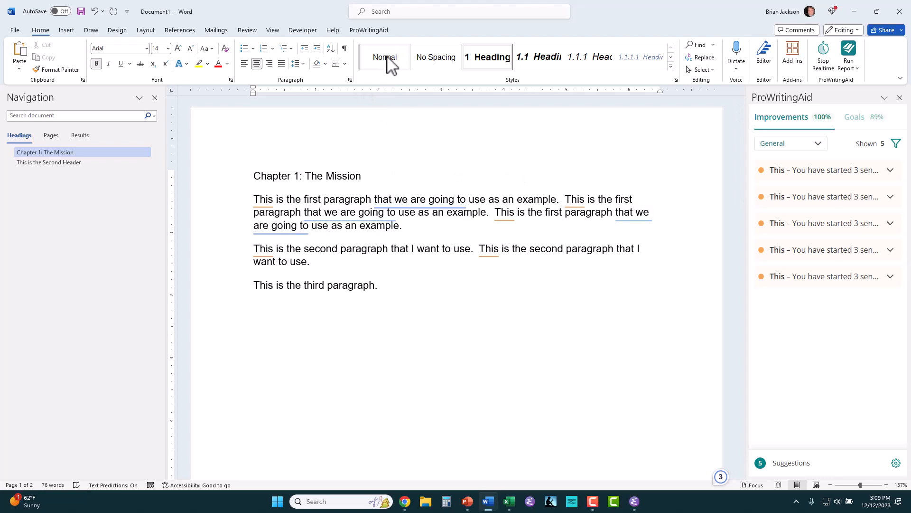
Step: In the Normal style definition, switch the font to Times New Roman and reach its Paragraph settings
right_click(386, 64)
click(416, 76)
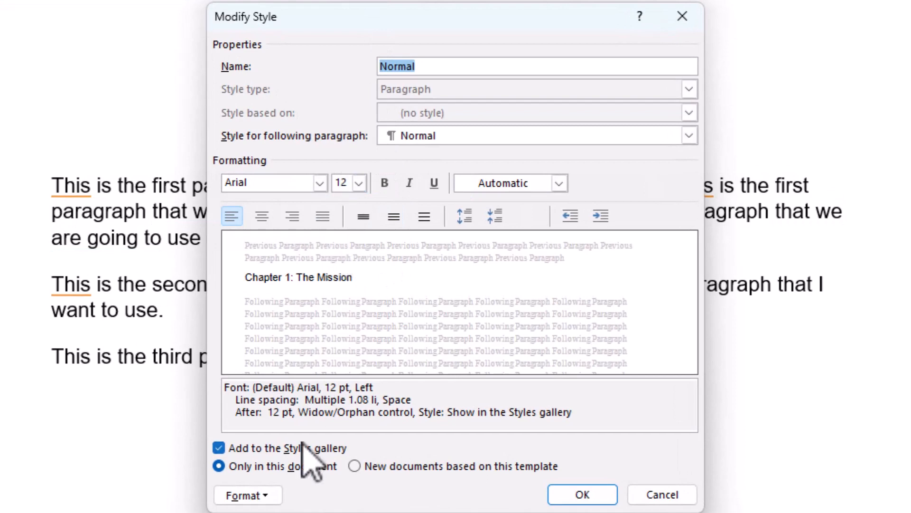
click(269, 489)
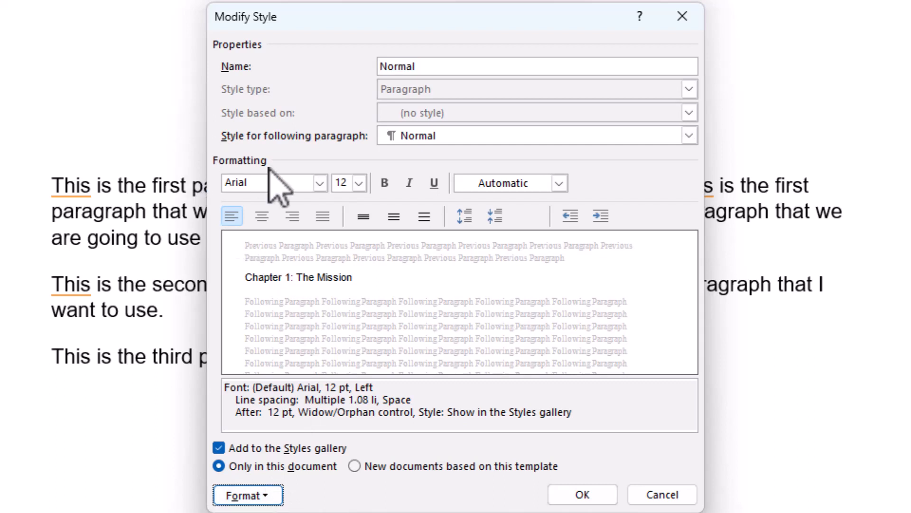
click(320, 183)
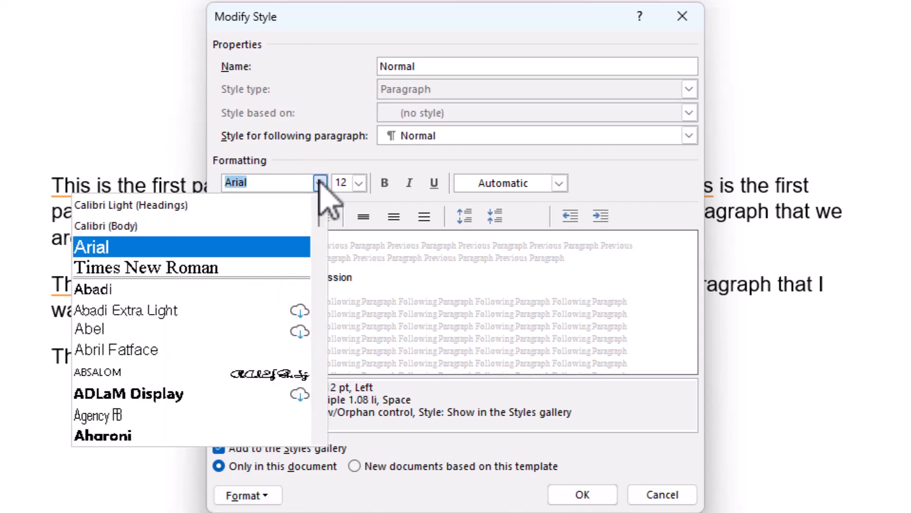
click(280, 269)
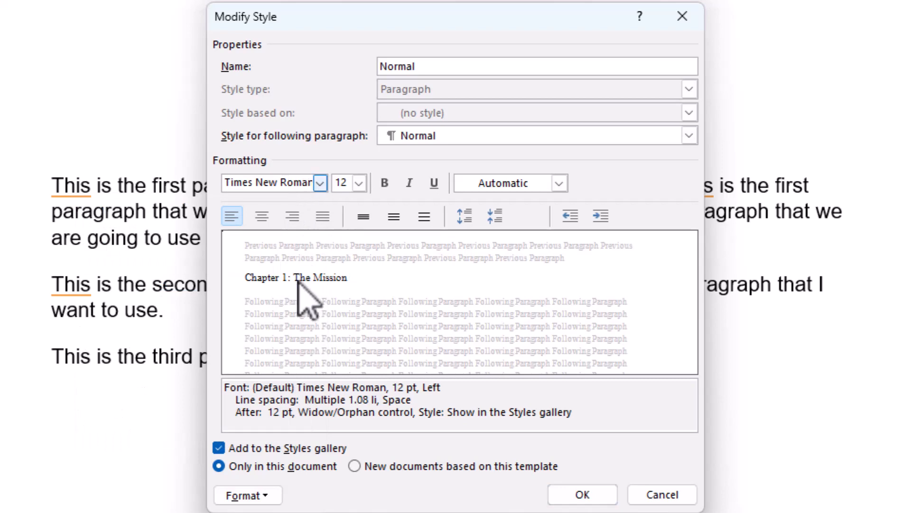
click(248, 495)
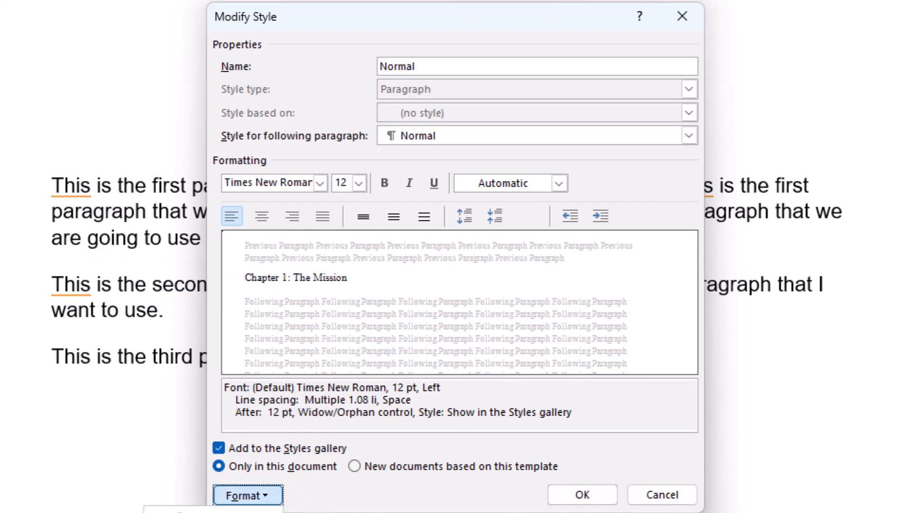
click(247, 512)
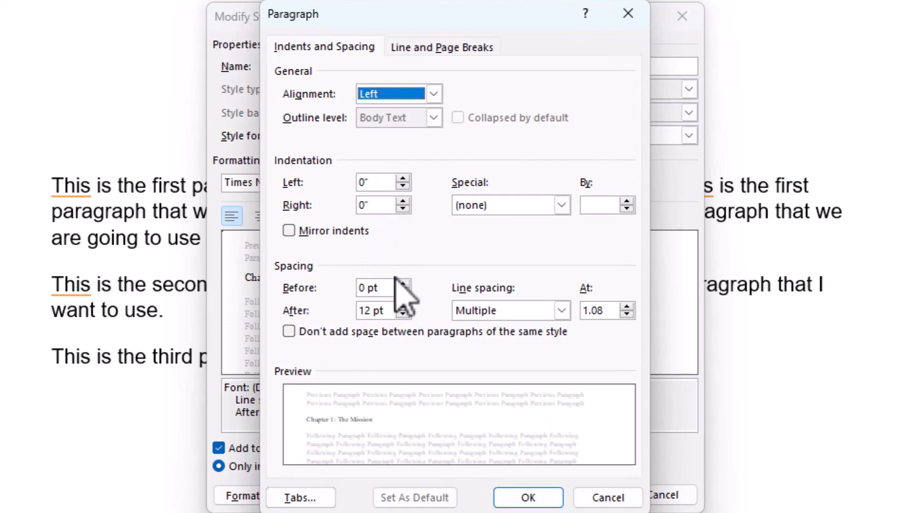
Step: Set Normal to 0 pt spacing after with a 0.33" first-line indent, and save the style
click(403, 314)
click(403, 314)
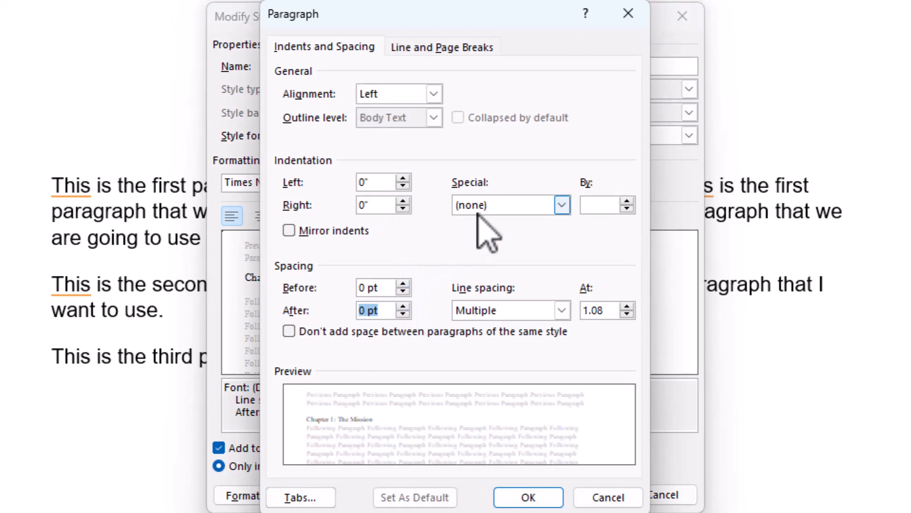
click(563, 205)
click(535, 238)
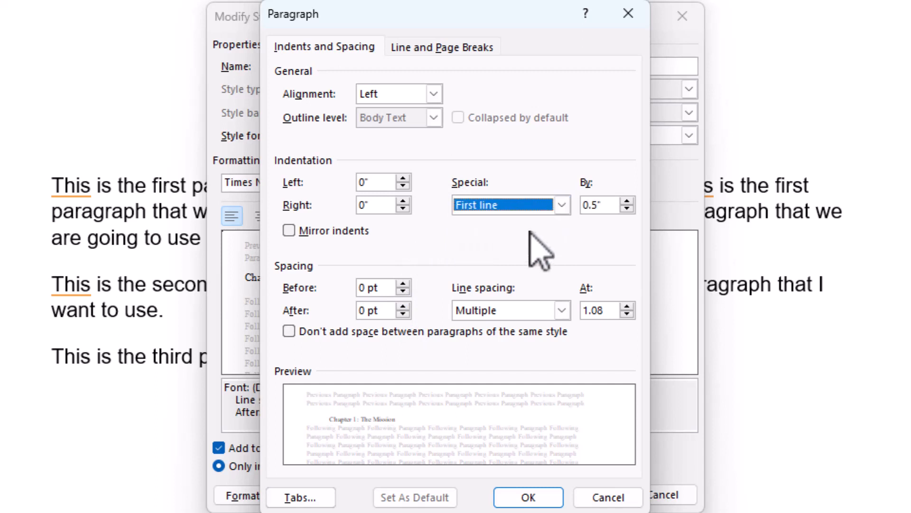
click(594, 207)
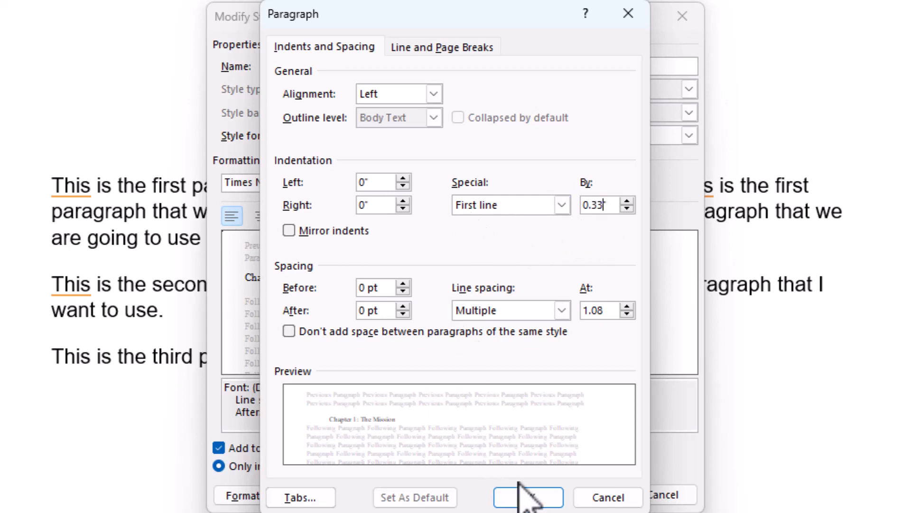
click(527, 496)
click(588, 496)
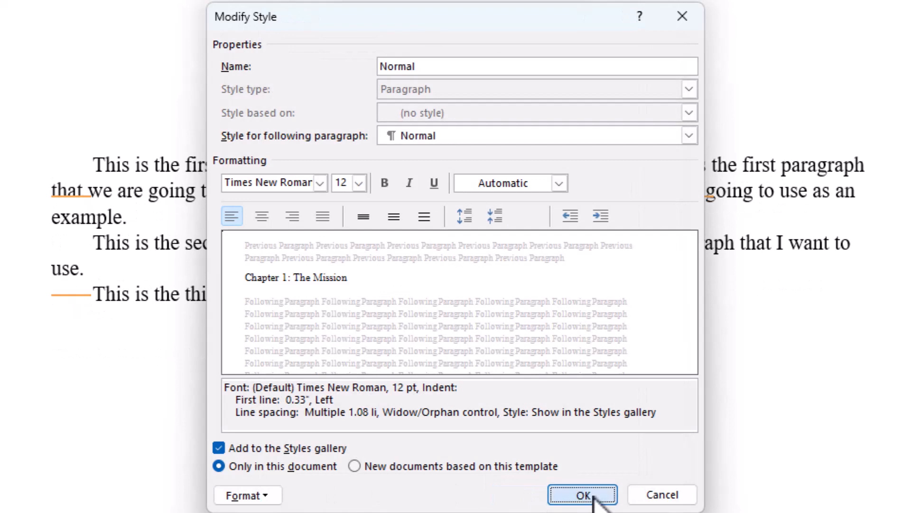